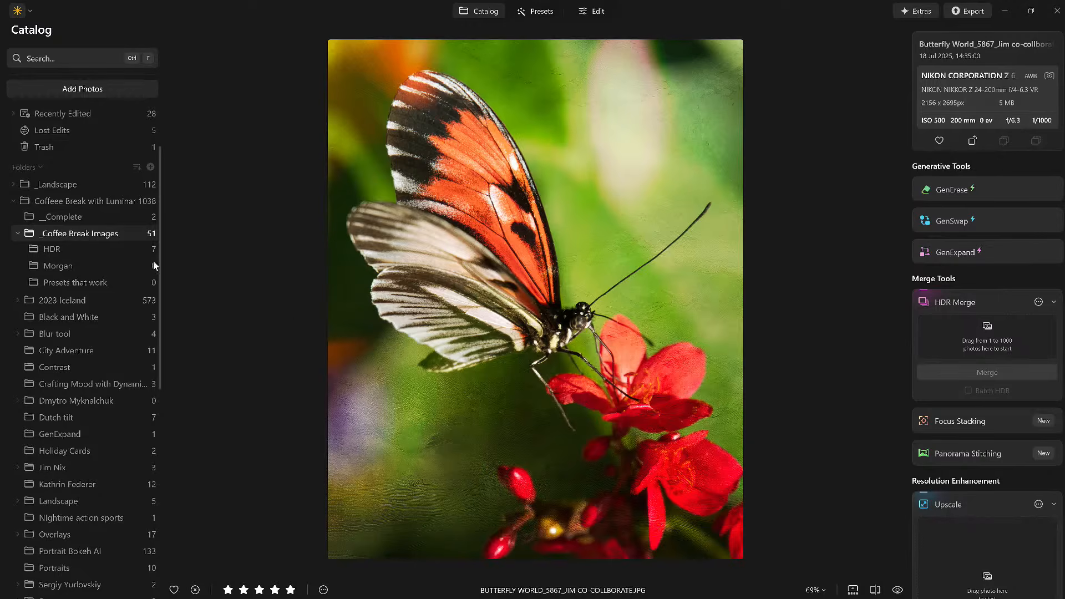
# Open the DSC_0002 portrait from the _Coffee Break Images folder and compare its edited and original versions
pyautogui.click(366, 339)
pyautogui.click(366, 338)
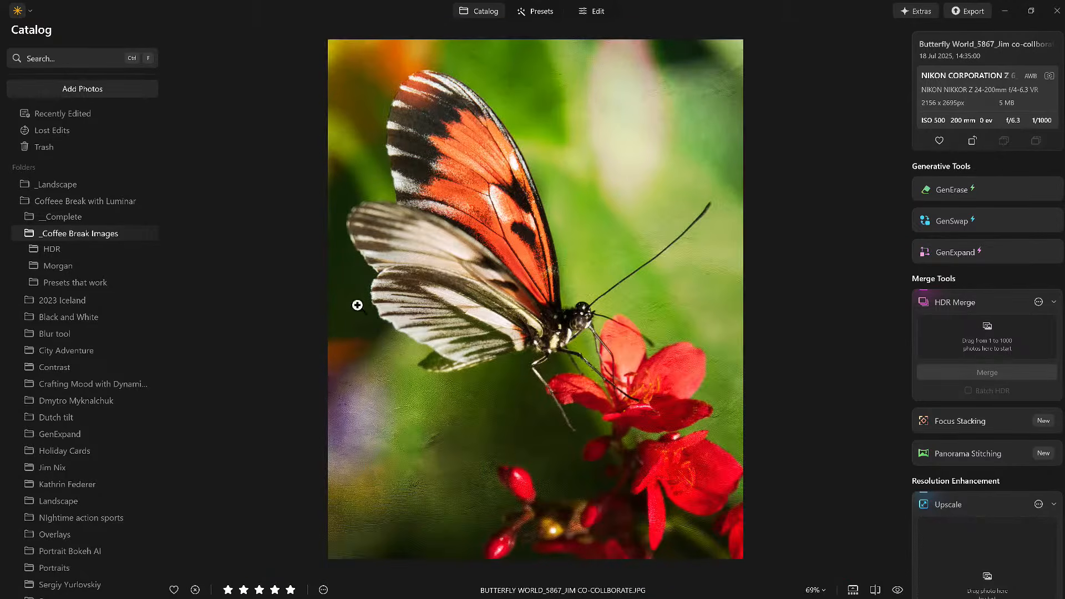
pyautogui.doubleClick(302, 291)
pyautogui.scroll(-5, 369, 300)
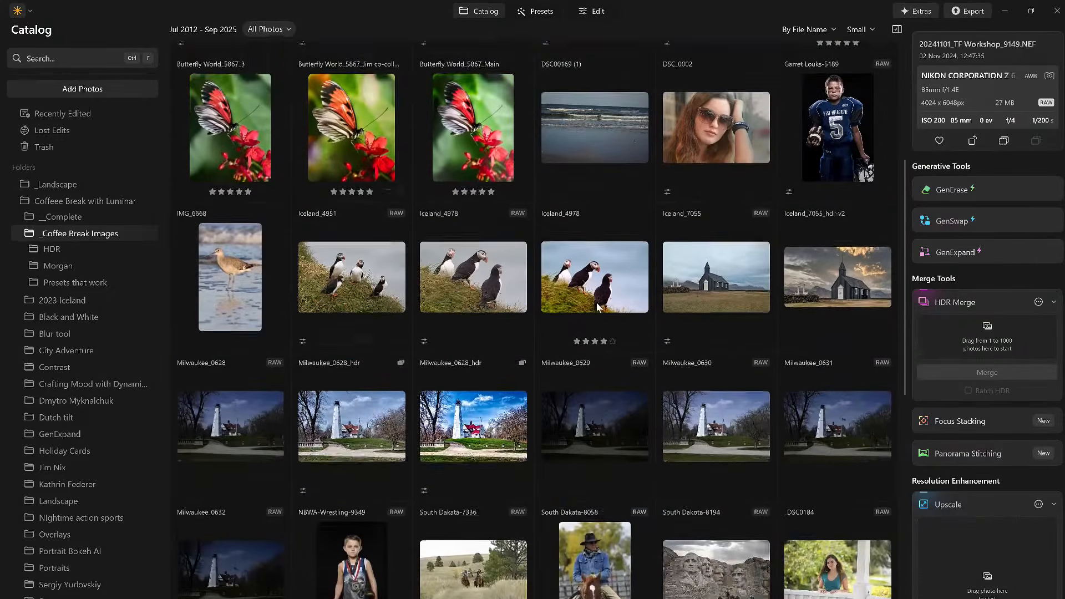
pyautogui.doubleClick(706, 85)
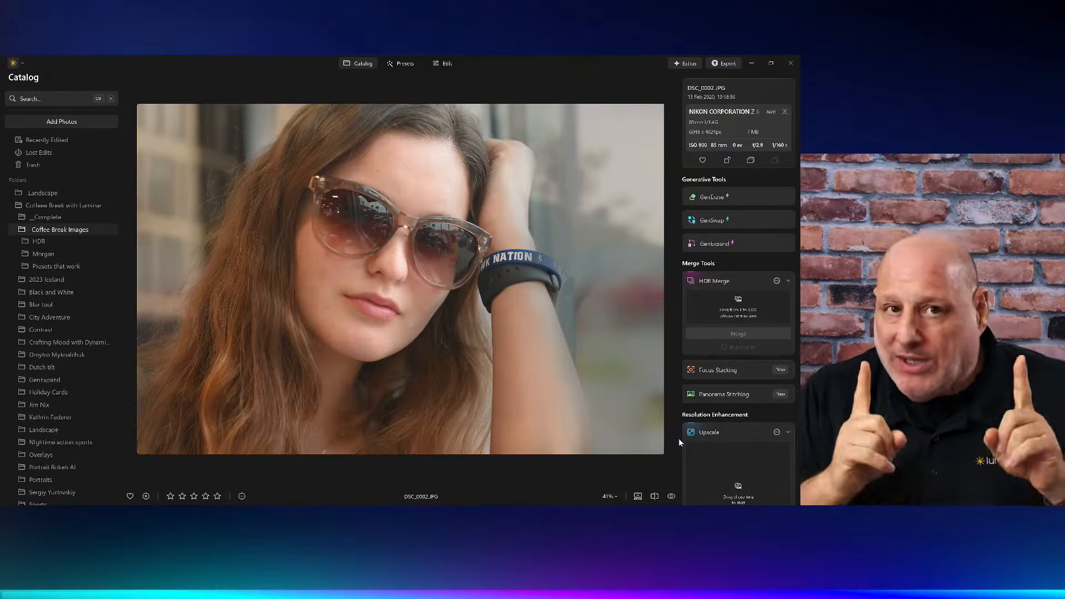
pyautogui.click(671, 496)
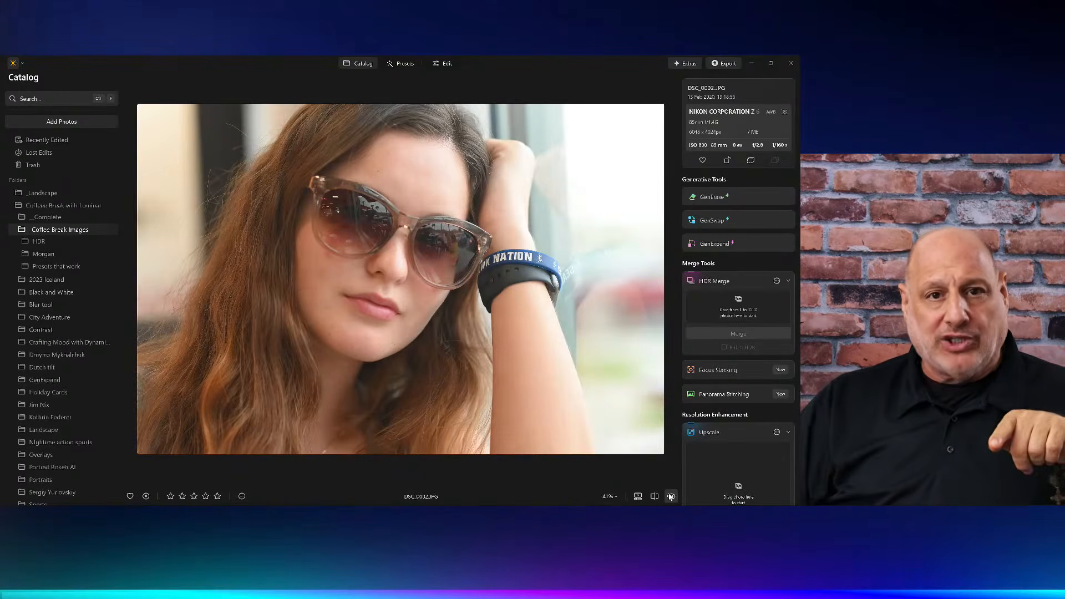
pyautogui.click(670, 496)
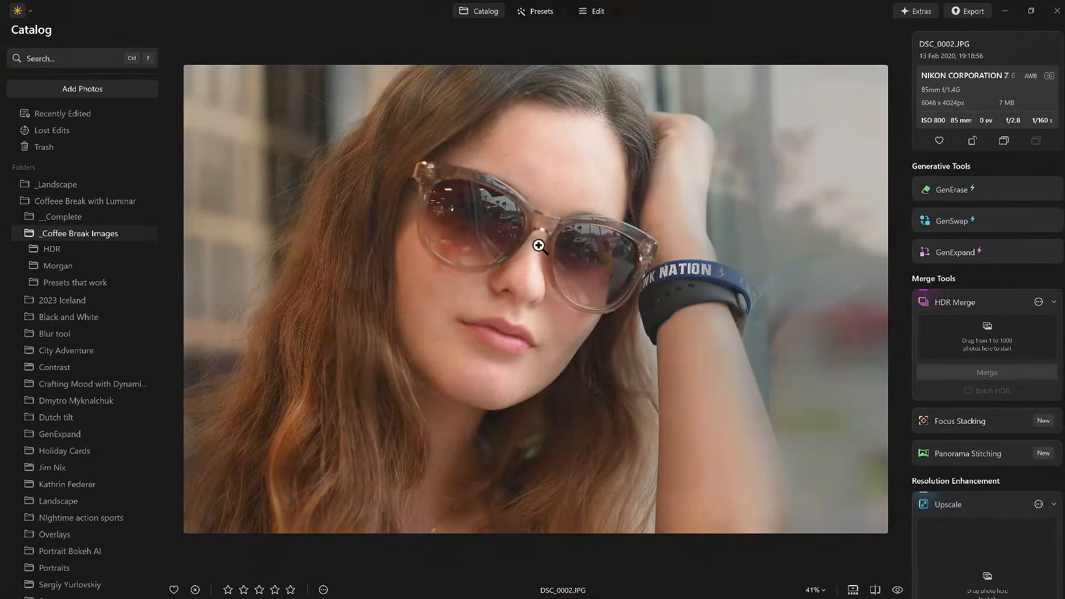
# Create a virtual copy of the DSC_0002 portrait and clear the adjustments on the copy
pyautogui.rightClick(567, 243)
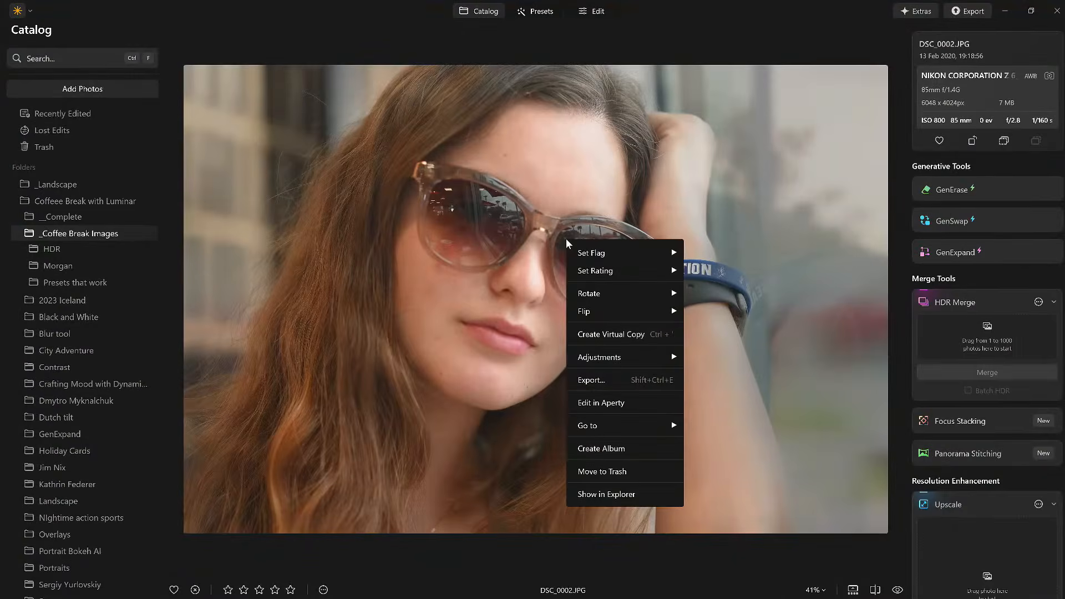
pyautogui.click(622, 335)
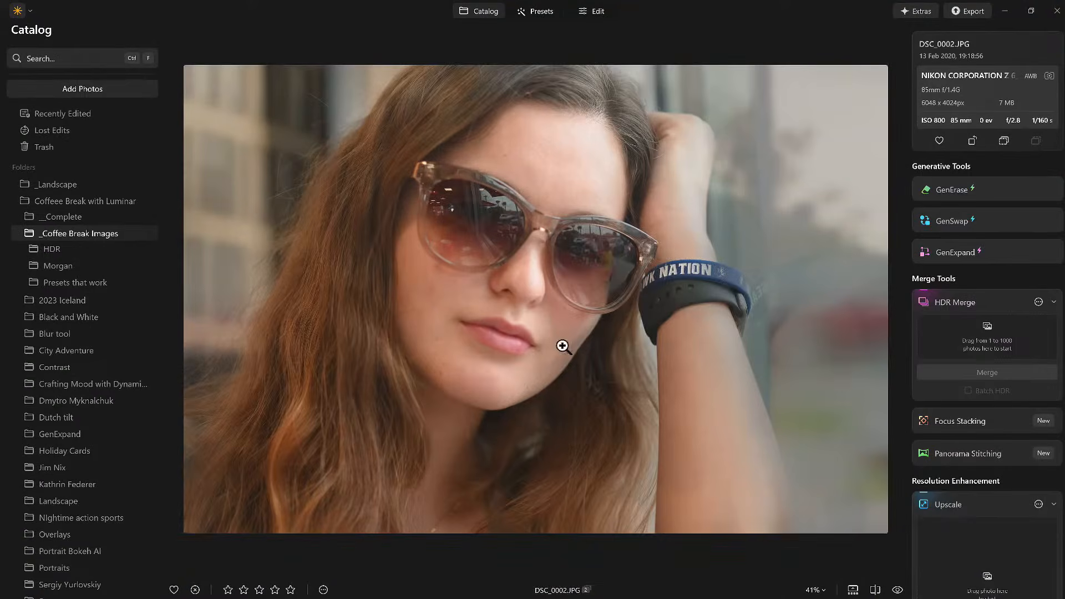
pyautogui.rightClick(547, 229)
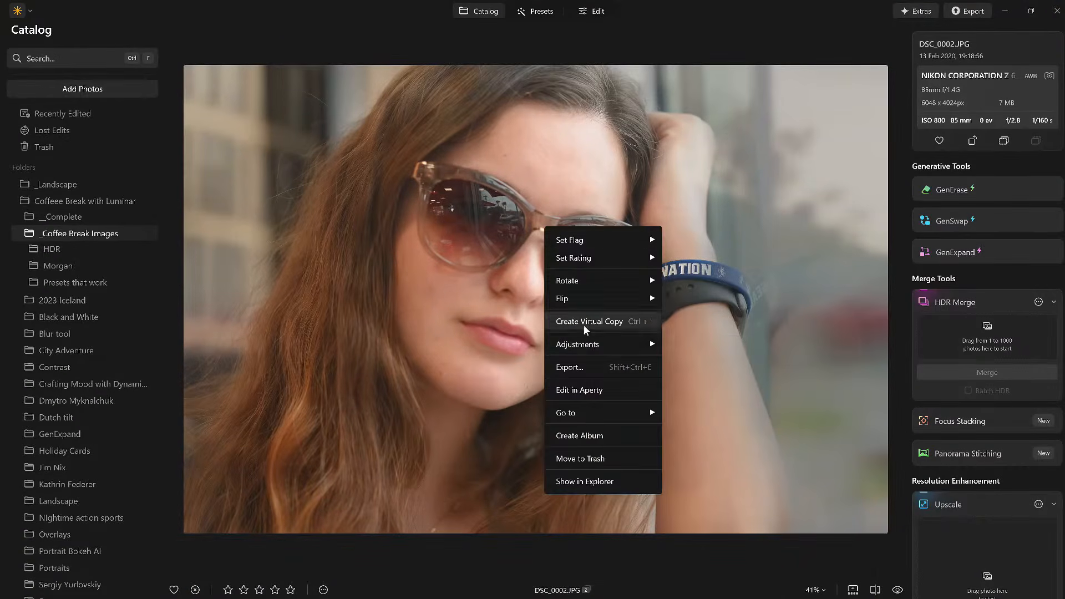
pyautogui.moveTo(639, 363)
pyautogui.click(696, 415)
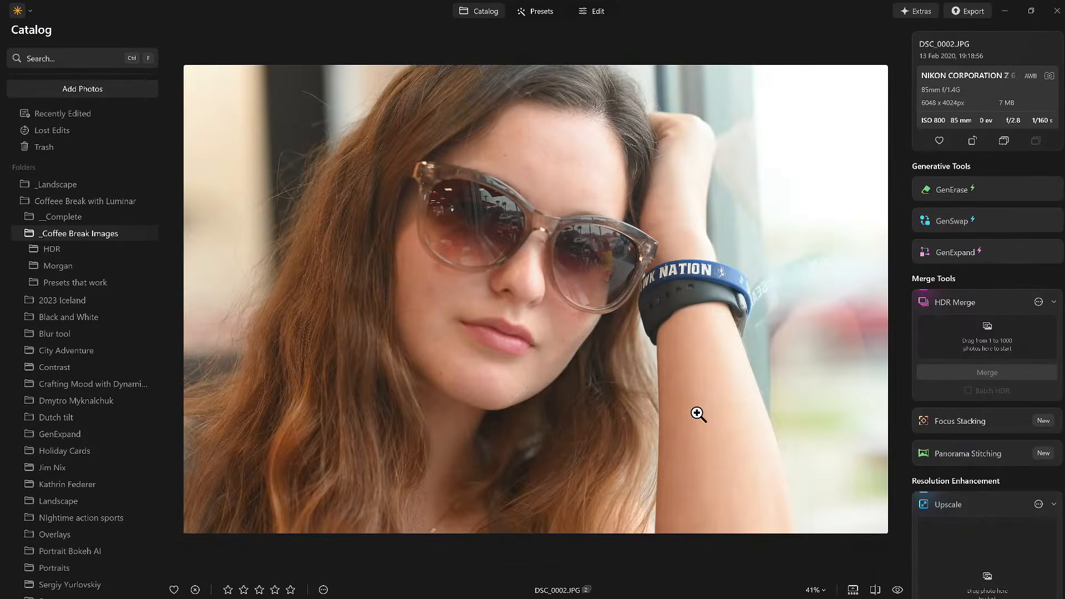
# Open the virtual copy for editing and show the images available for a new layer
pyautogui.click(589, 15)
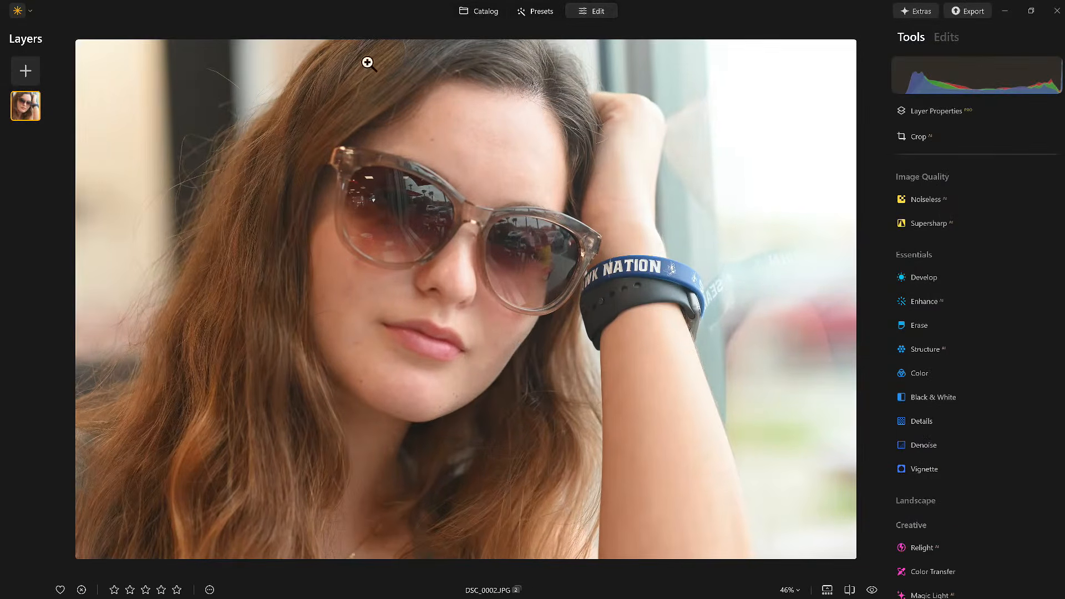
pyautogui.click(24, 72)
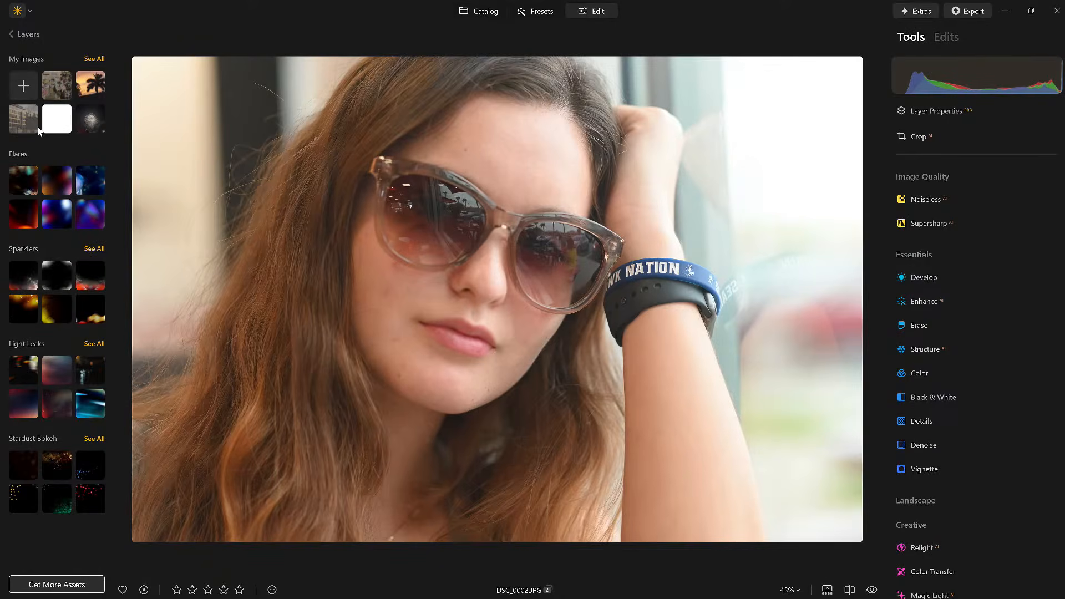
# Browse the Data (D:) drive to the Glass Reflections Overlays by Team Skyulm folder and examine its reflection images without importing any
pyautogui.click(23, 84)
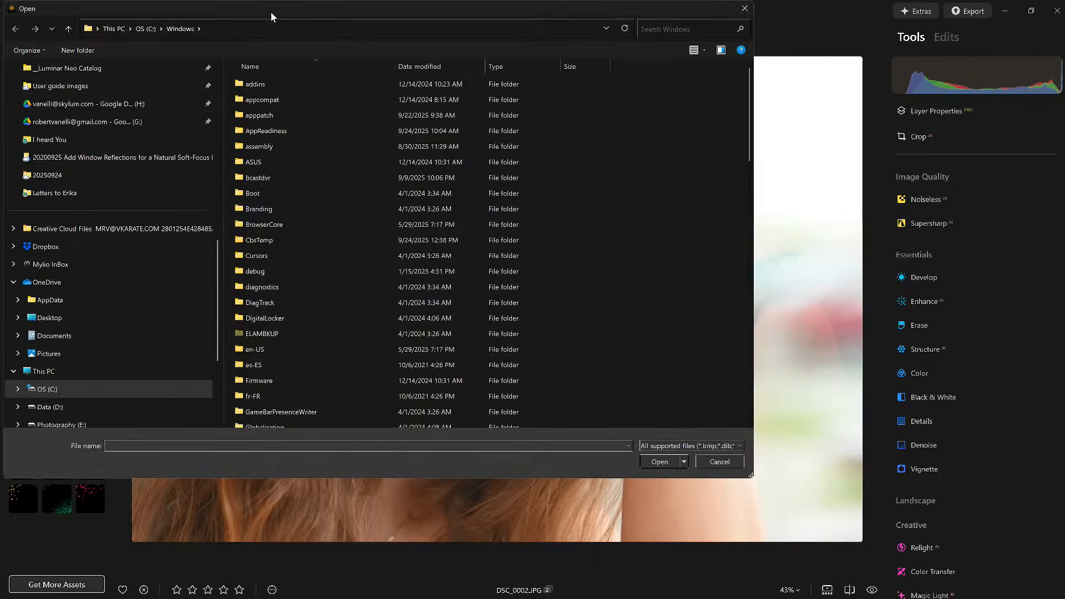
pyautogui.moveTo(270, 11); pyautogui.dragTo(464, 108)
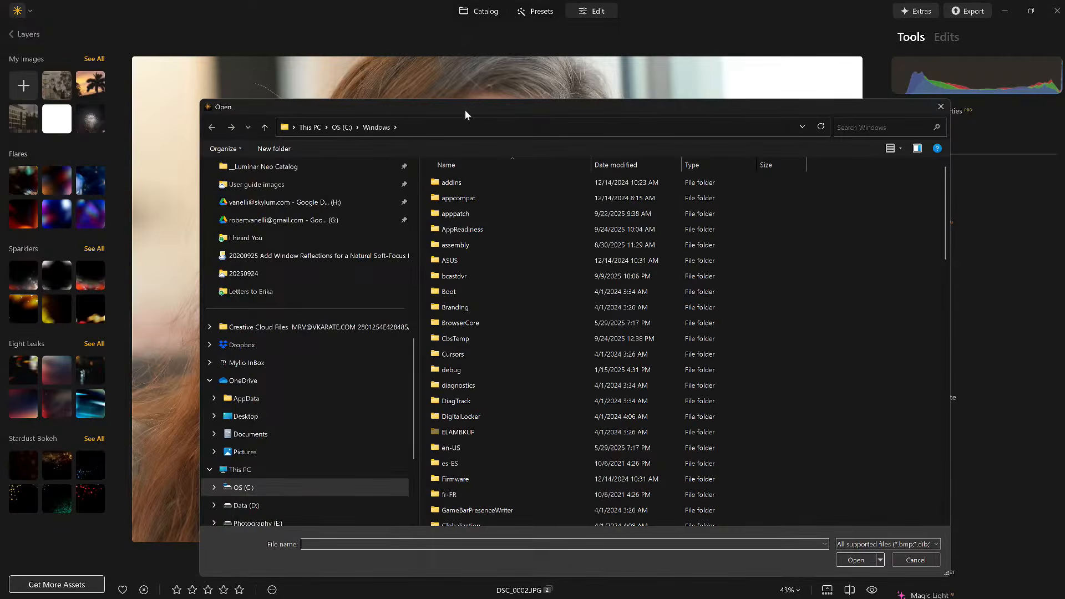
pyautogui.scroll(10, 305, 250)
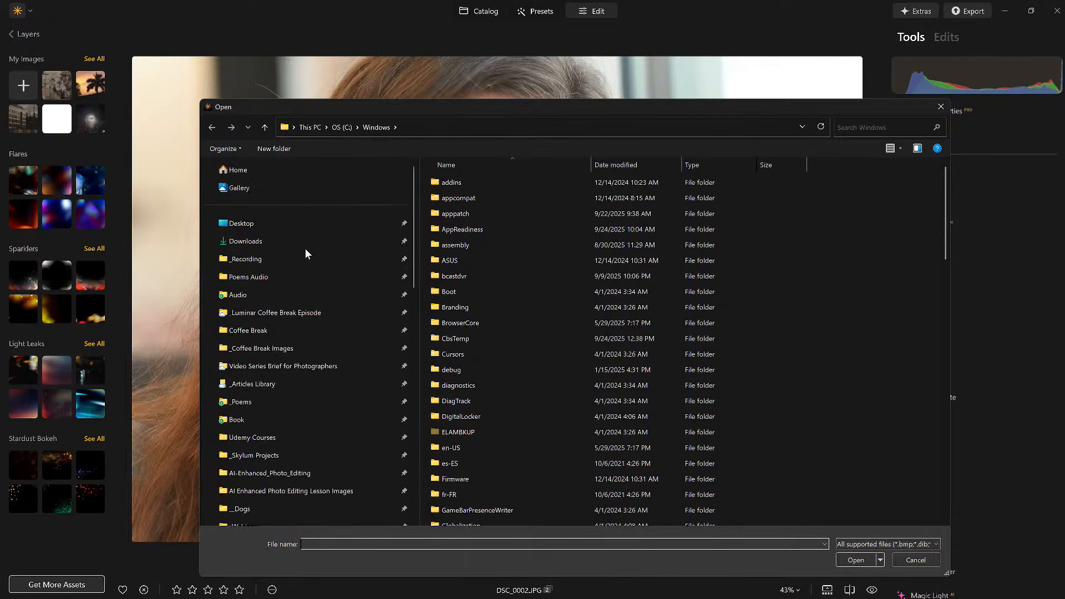
pyautogui.scroll(-2, 294, 380)
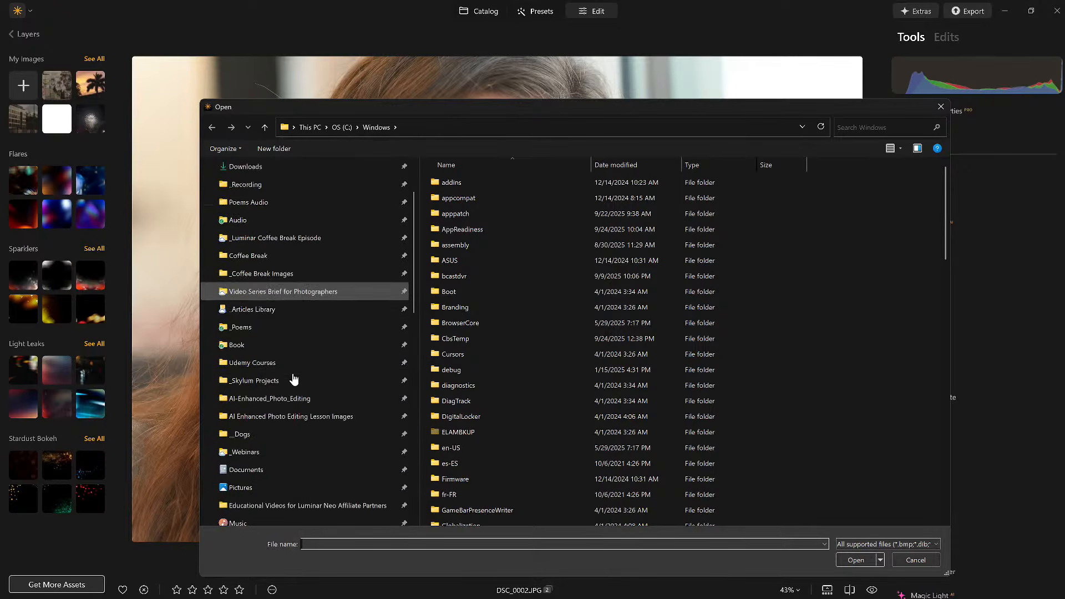
pyautogui.scroll(-3, 294, 380)
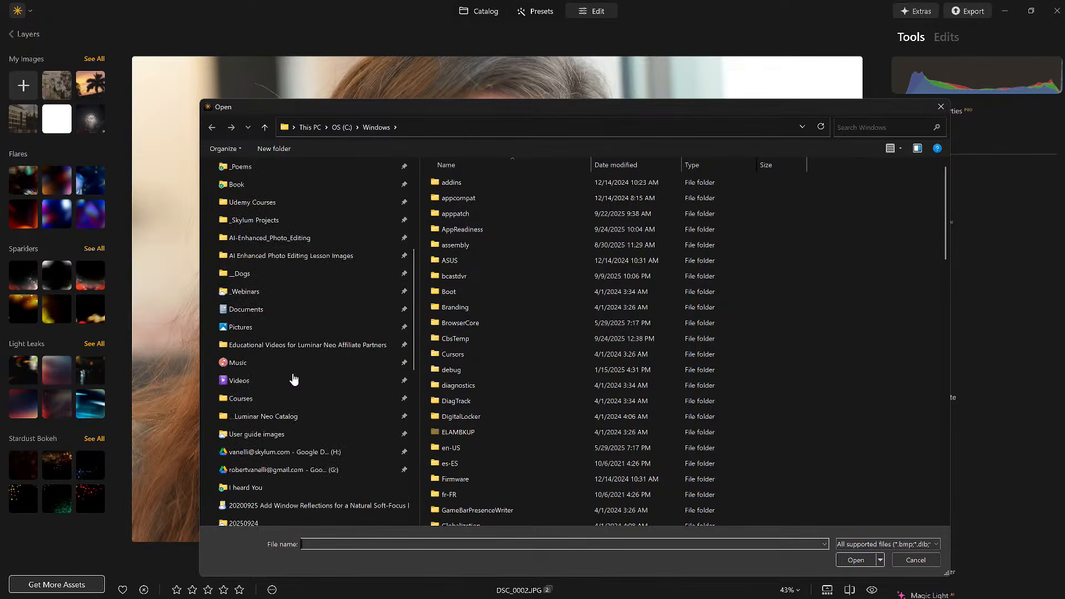
pyautogui.scroll(1, 294, 380)
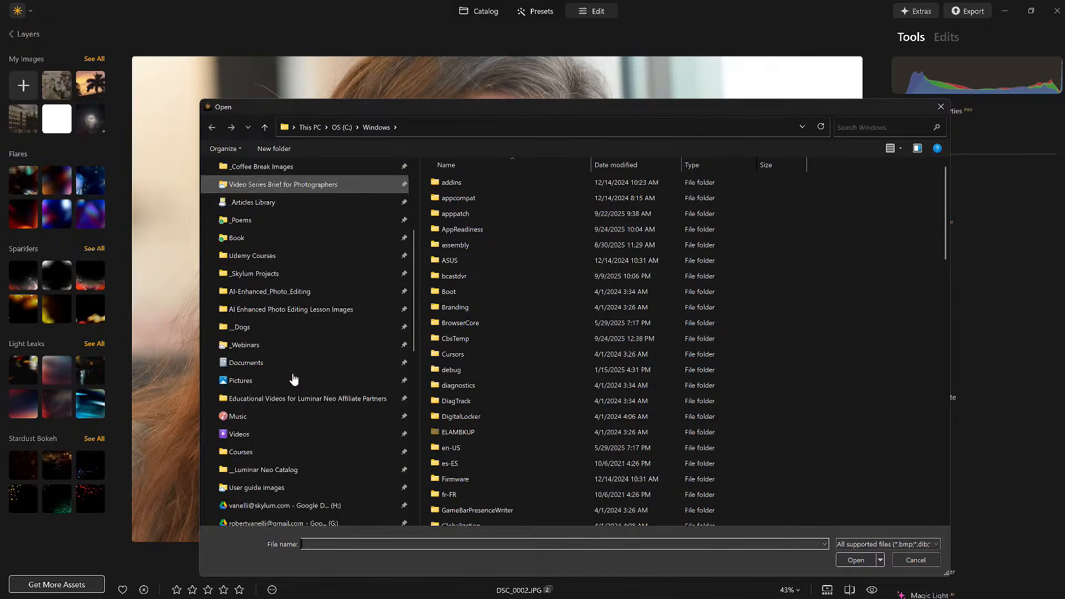
pyautogui.scroll(-2, 288, 371)
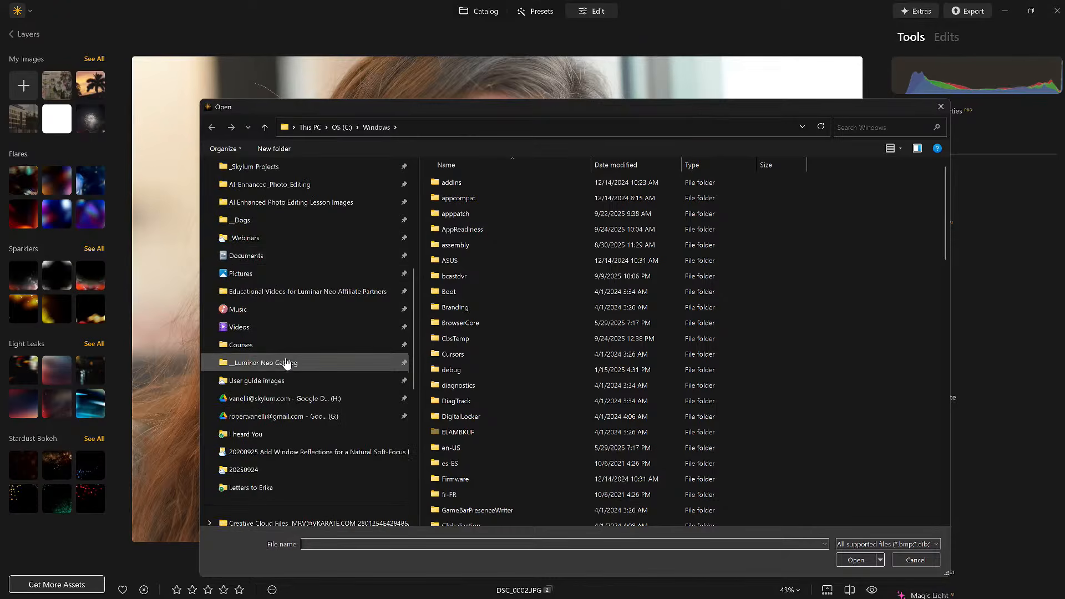
pyautogui.scroll(-4, 285, 363)
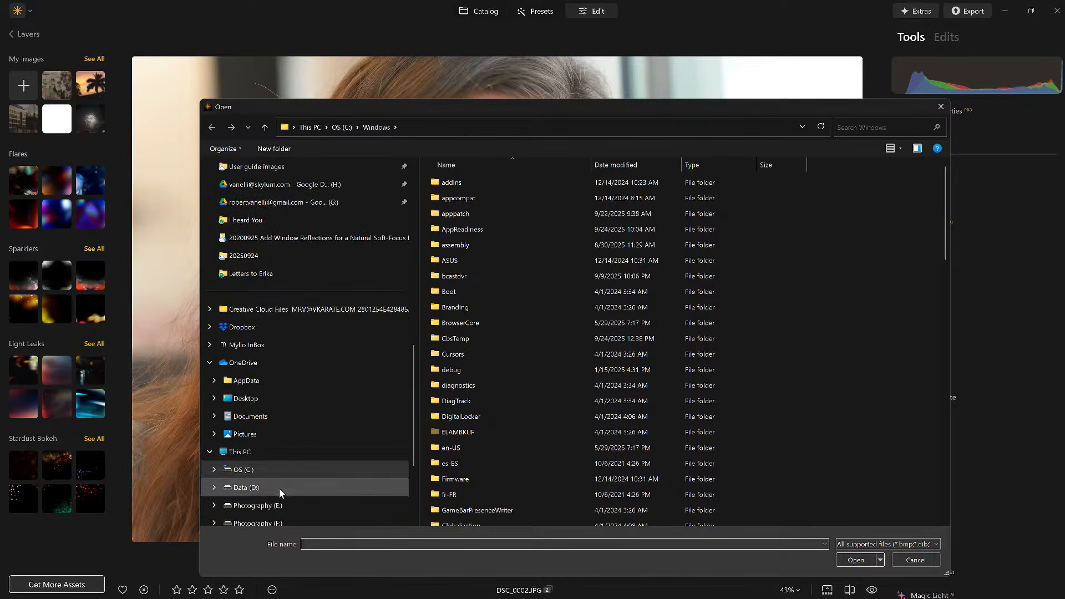
pyautogui.click(278, 488)
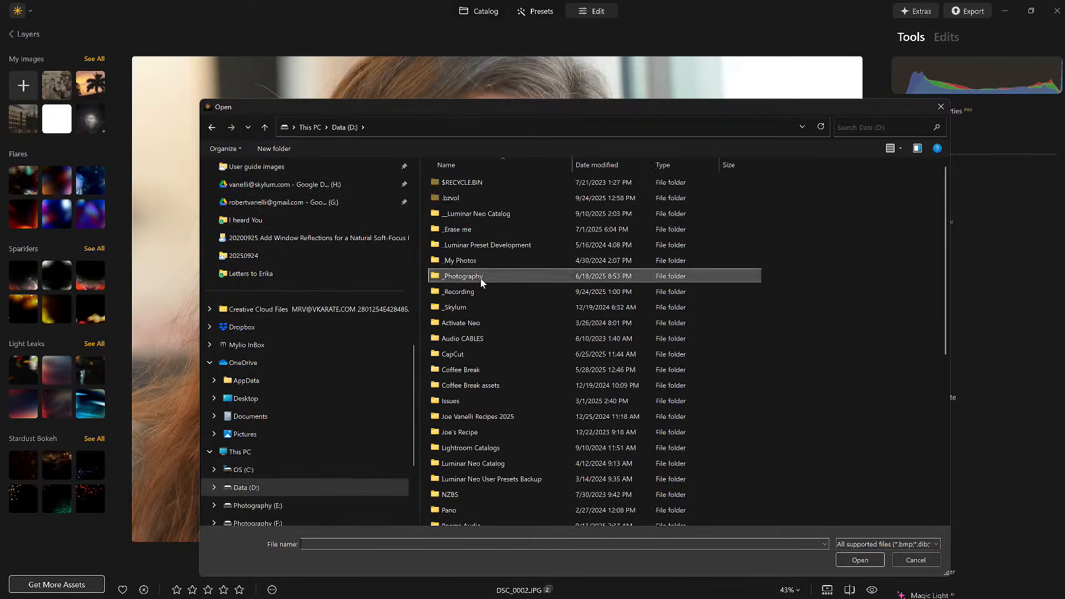
pyautogui.doubleClick(480, 277)
pyautogui.doubleClick(467, 213)
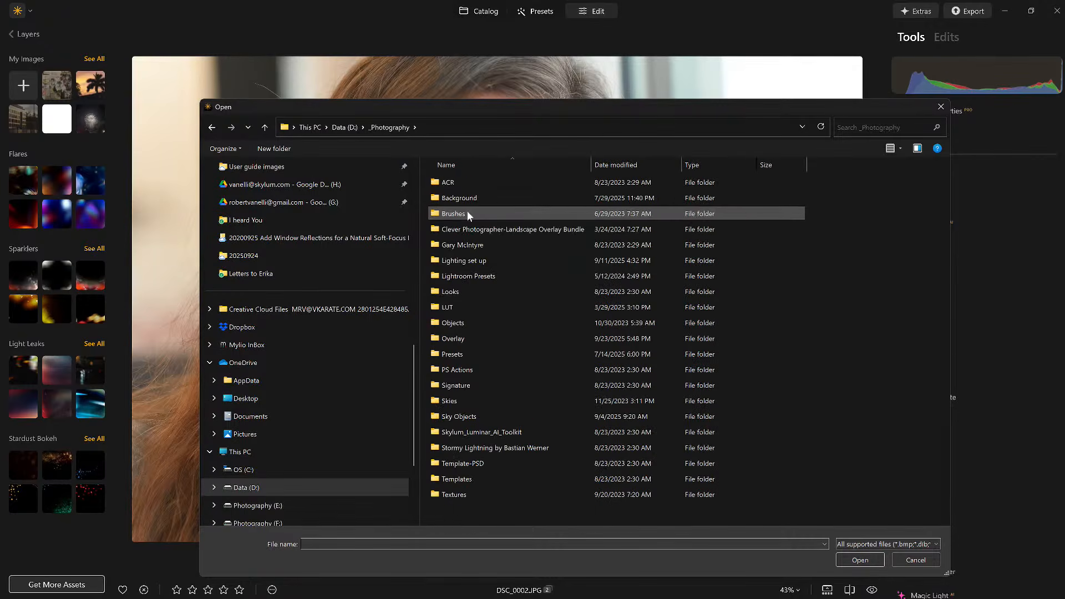
pyautogui.doubleClick(468, 338)
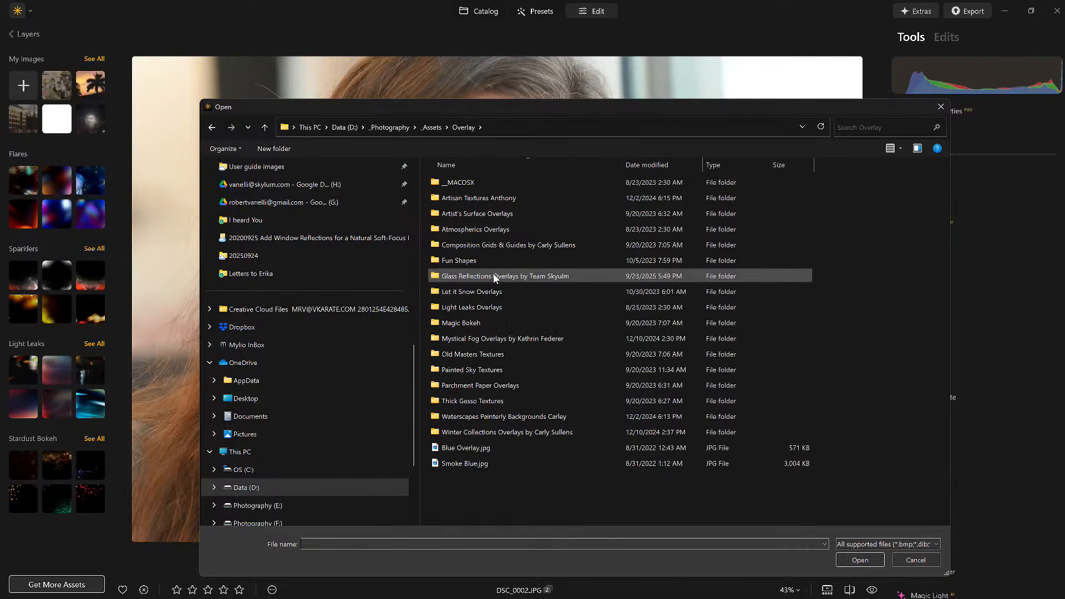
pyautogui.doubleClick(533, 277)
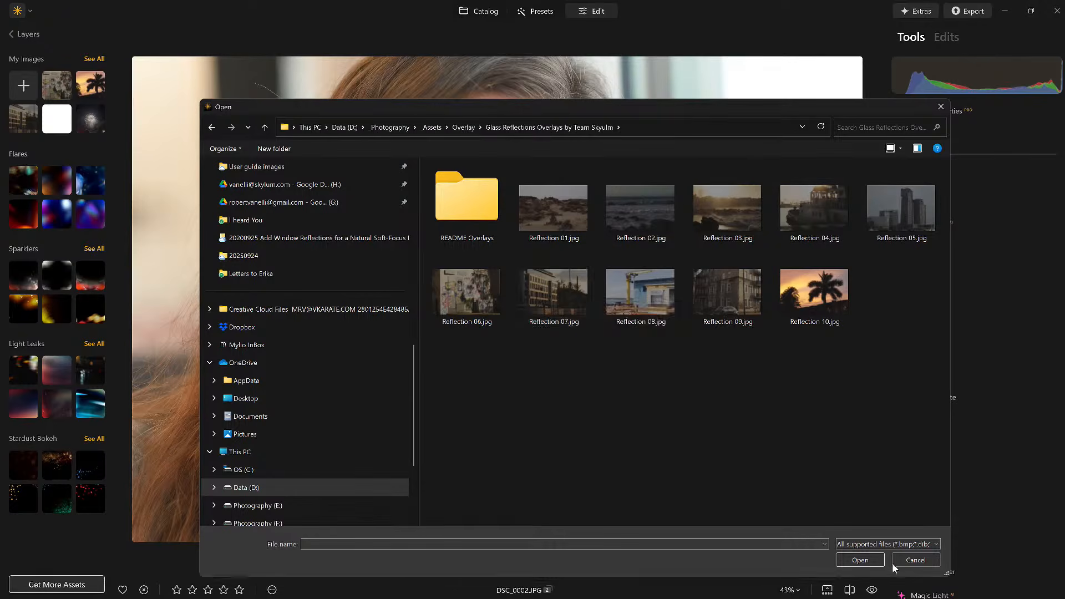
pyautogui.click(910, 560)
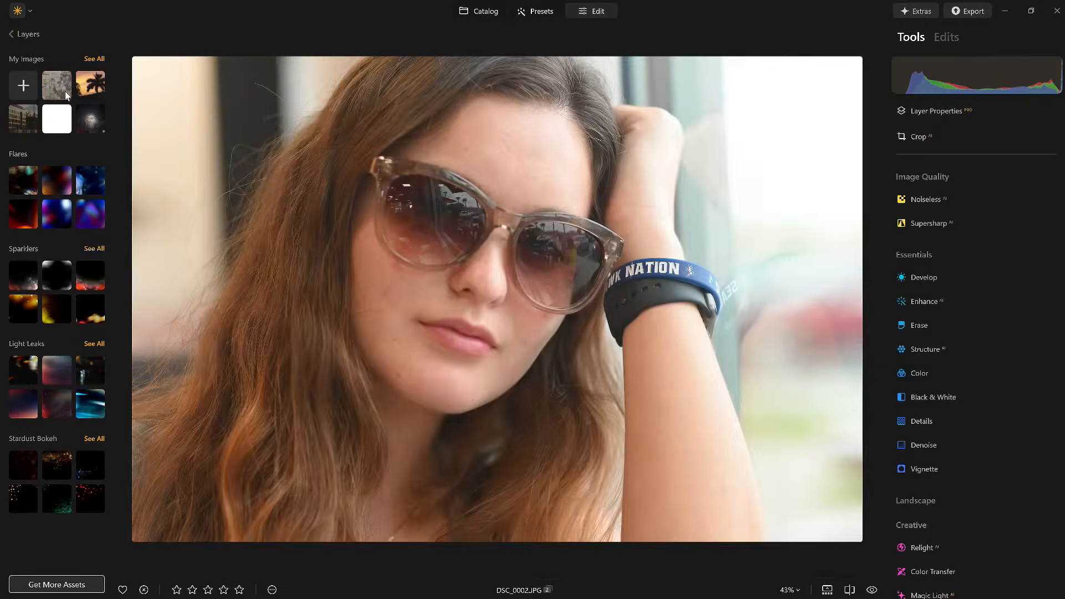
pyautogui.click(56, 91)
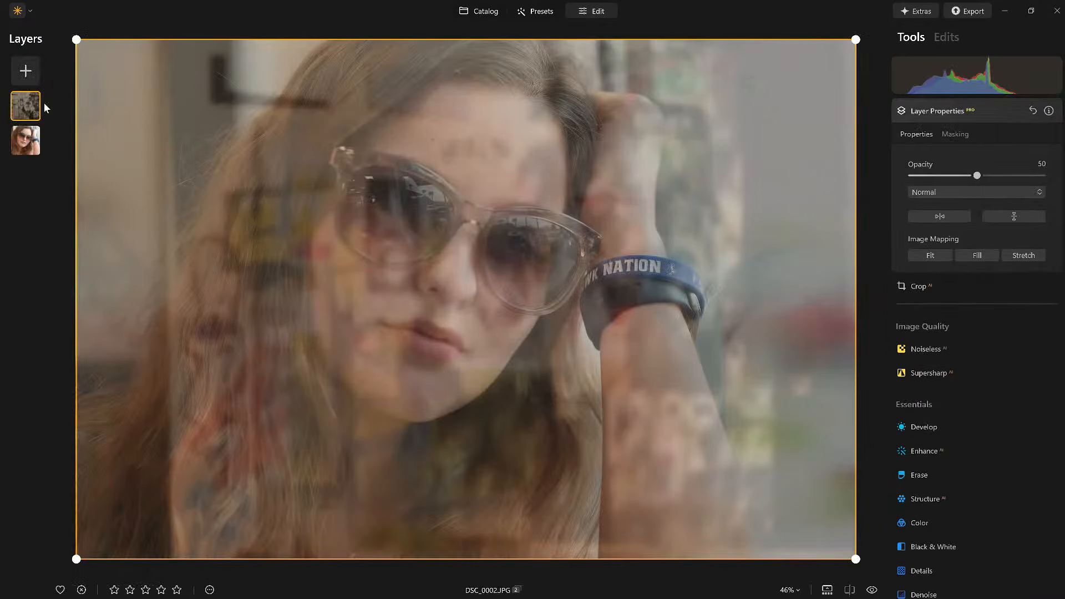
pyautogui.rightClick(20, 98)
pyautogui.click(47, 131)
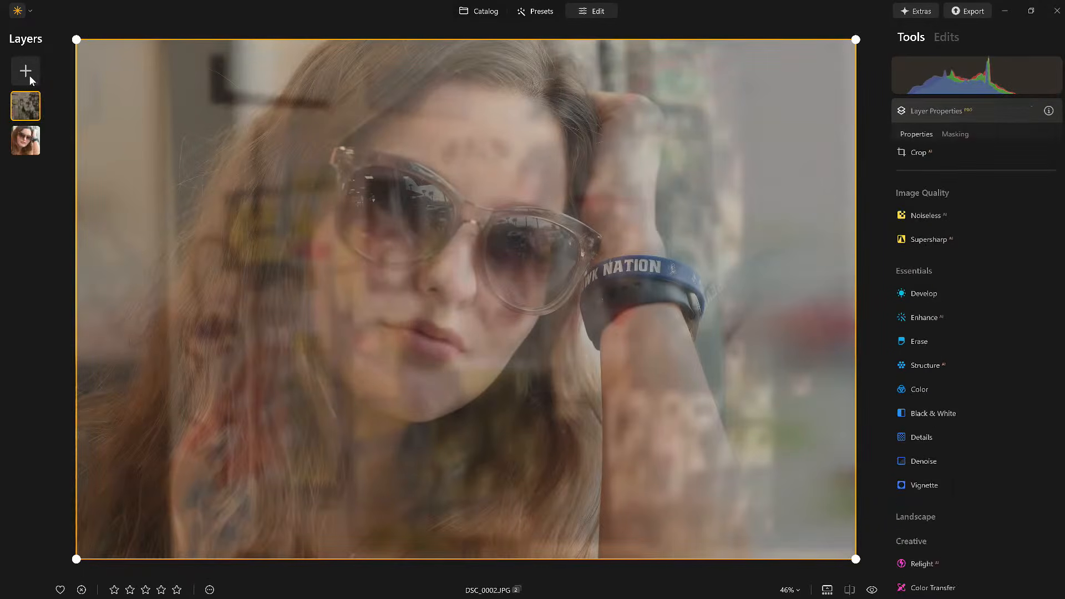
# Add the dark building reflection from My Images as a layer, enlarging it beyond the photo's edges and repositioning it over the portrait
pyautogui.click(26, 72)
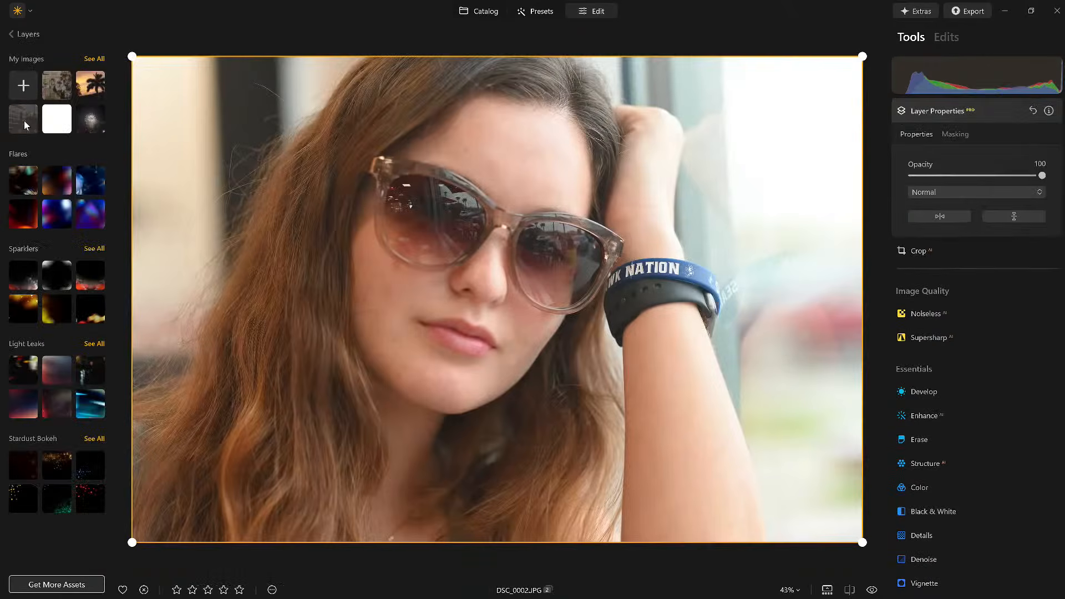
pyautogui.click(25, 121)
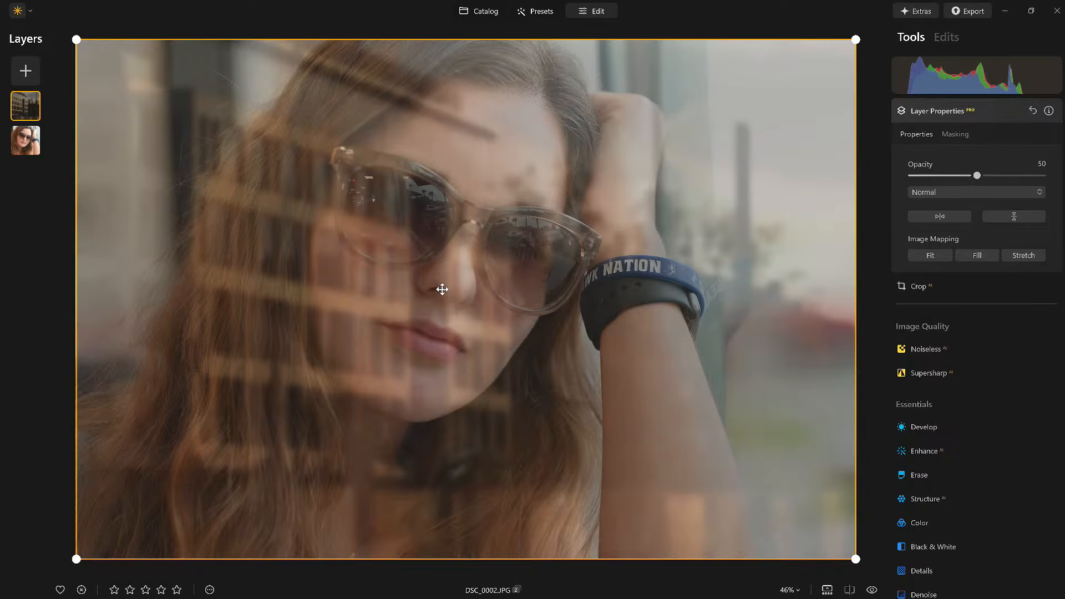
pyautogui.scroll(-3, 442, 288)
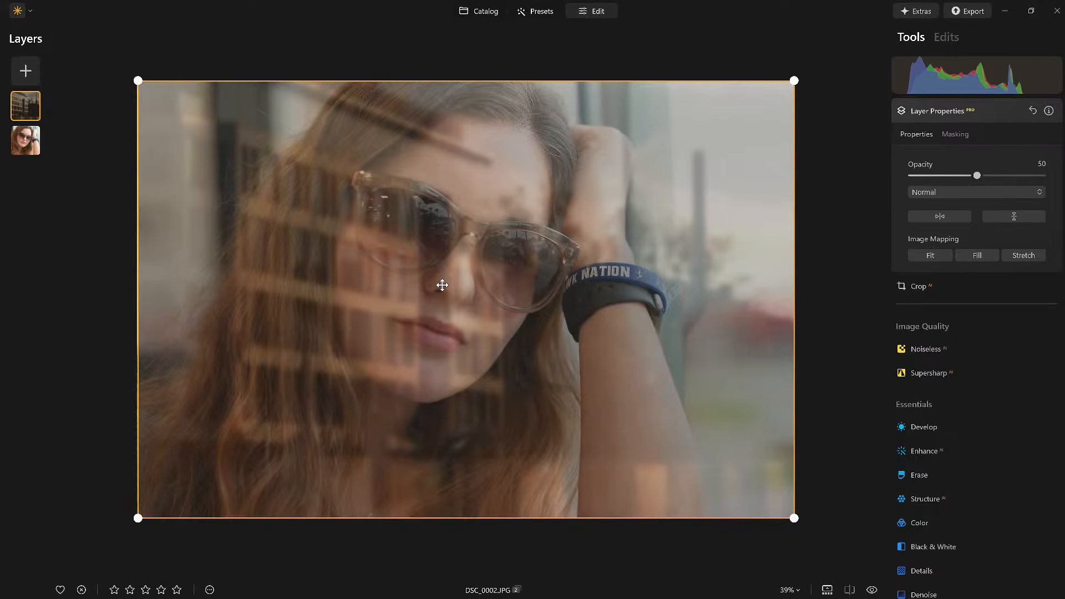
pyautogui.scroll(-4, 408, 273)
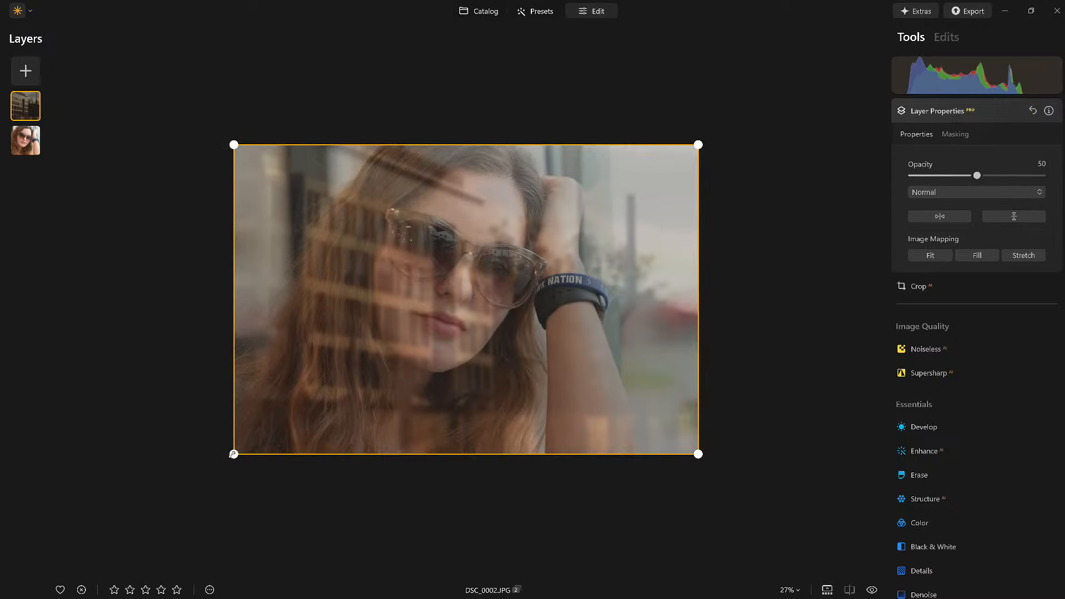
pyautogui.moveTo(231, 454); pyautogui.dragTo(58, 557)
pyautogui.moveTo(363, 438); pyautogui.dragTo(379, 357)
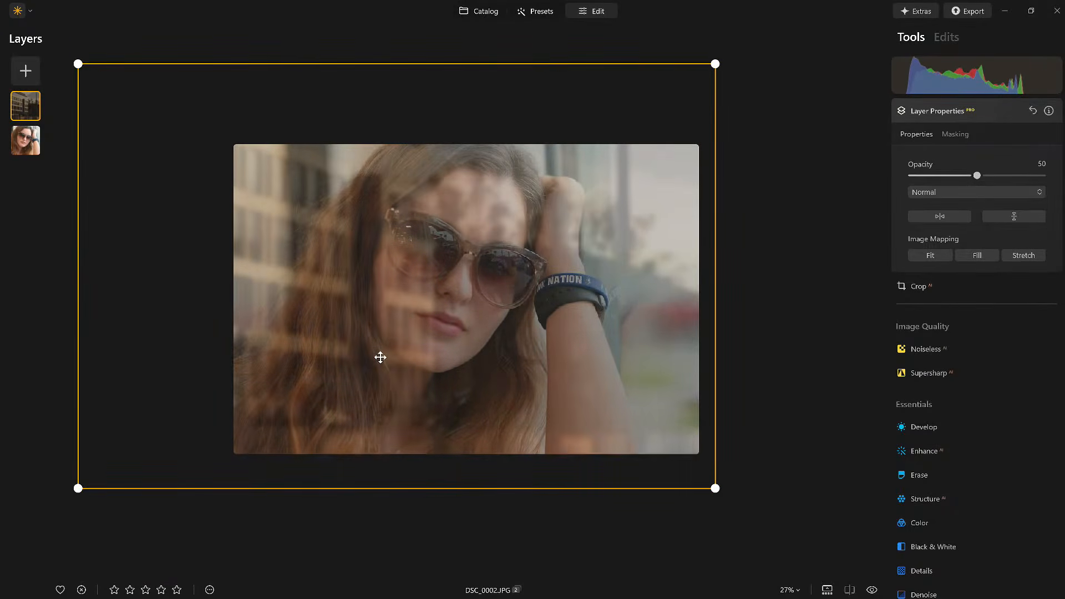
# Mask the reflection layer with a brush, erasing it from the woman's face and neck at strength 68, softness 100 and size up to 172
pyautogui.click(962, 137)
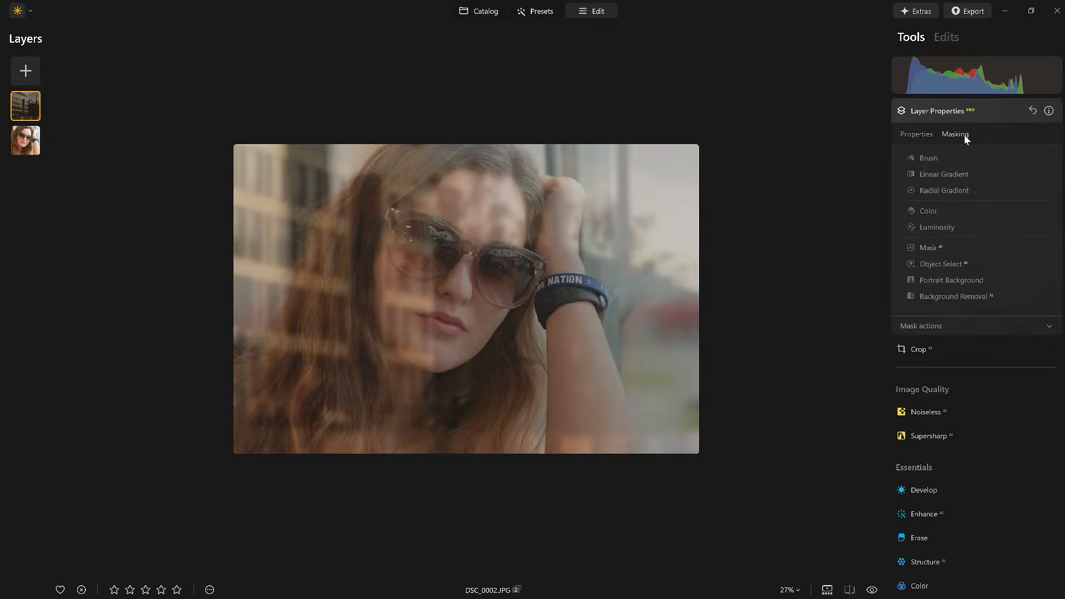
pyautogui.click(934, 161)
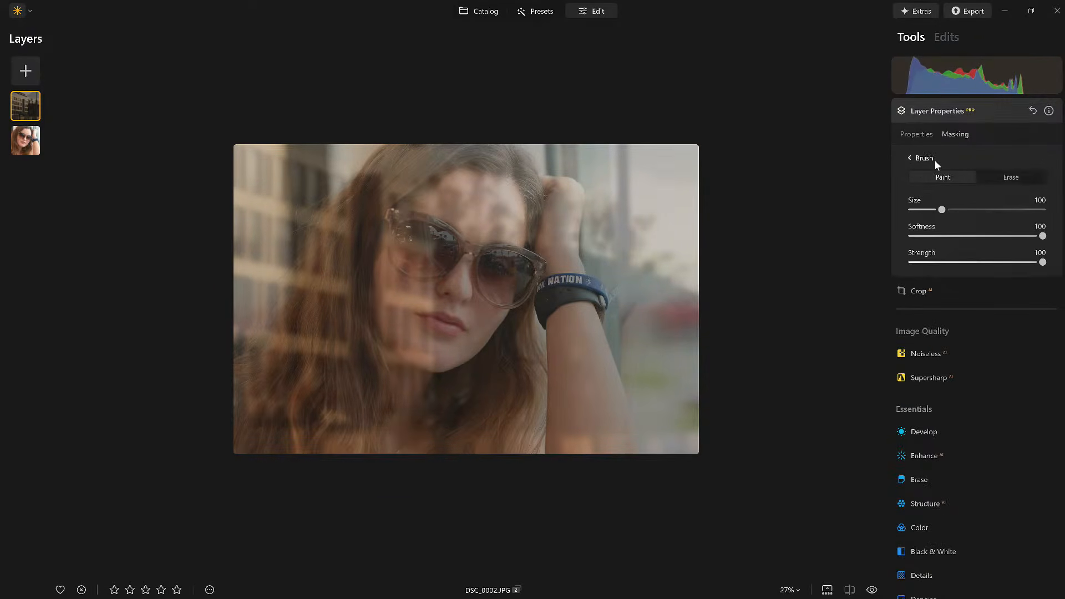
pyautogui.click(1011, 177)
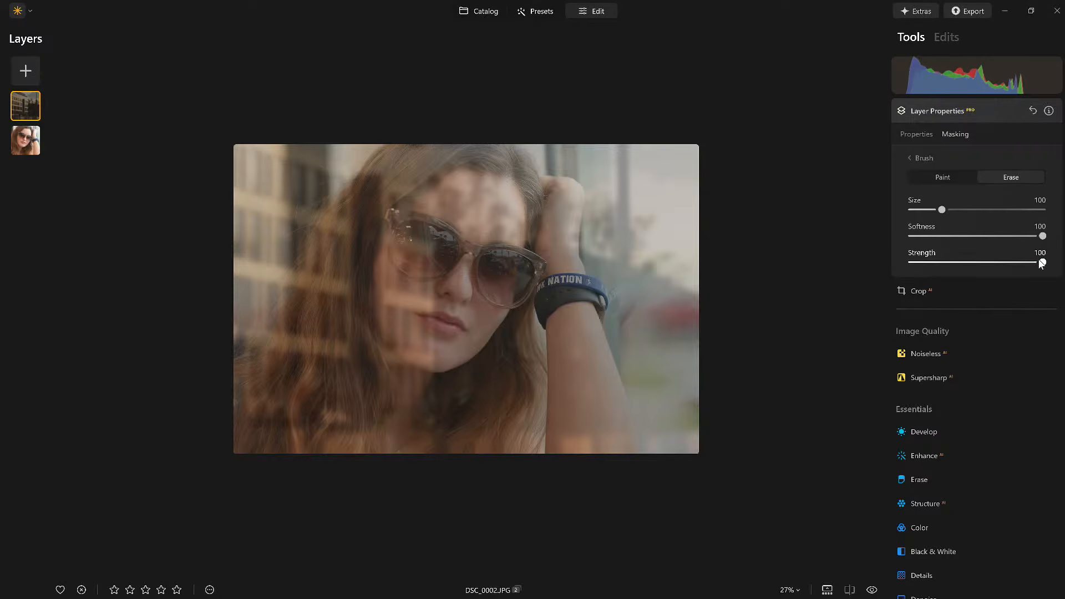
pyautogui.moveTo(1041, 264); pyautogui.dragTo(1001, 264)
pyautogui.scroll(6, 460, 199)
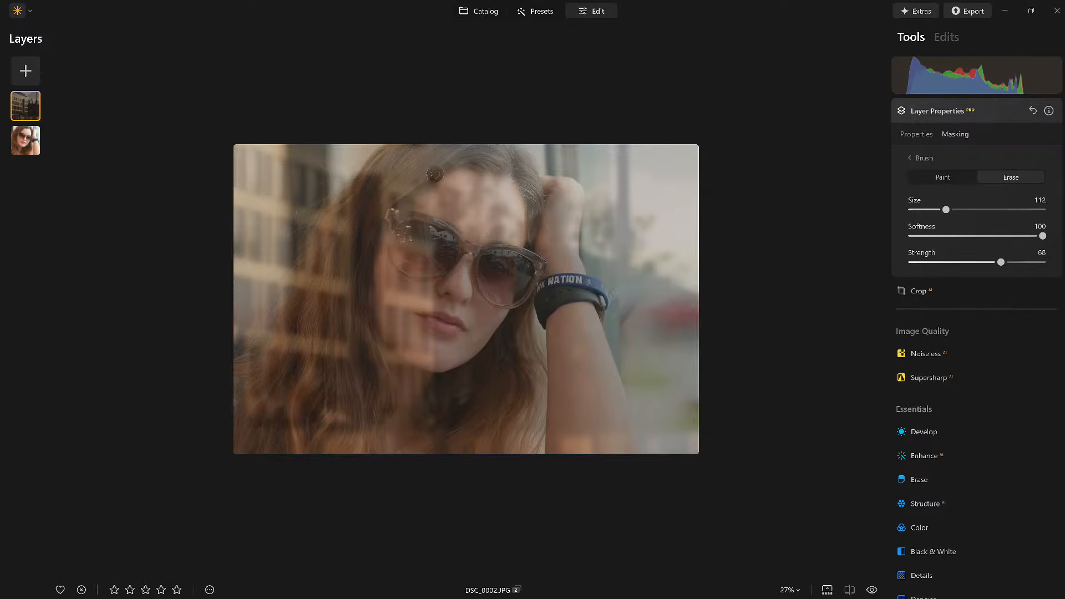
pyautogui.moveTo(467, 199)
pyautogui.mouseDown()
pyautogui.moveTo(416, 220)
pyautogui.moveTo(402, 249)
pyautogui.moveTo(404, 315)
pyautogui.moveTo(435, 335)
pyautogui.moveTo(484, 306)
pyautogui.moveTo(481, 205)
pyautogui.moveTo(451, 336)
pyautogui.moveTo(373, 435)
pyautogui.mouseUp()
pyautogui.moveTo(440, 184)
pyautogui.mouseDown()
pyautogui.moveTo(368, 222)
pyautogui.moveTo(382, 243)
pyautogui.mouseUp()
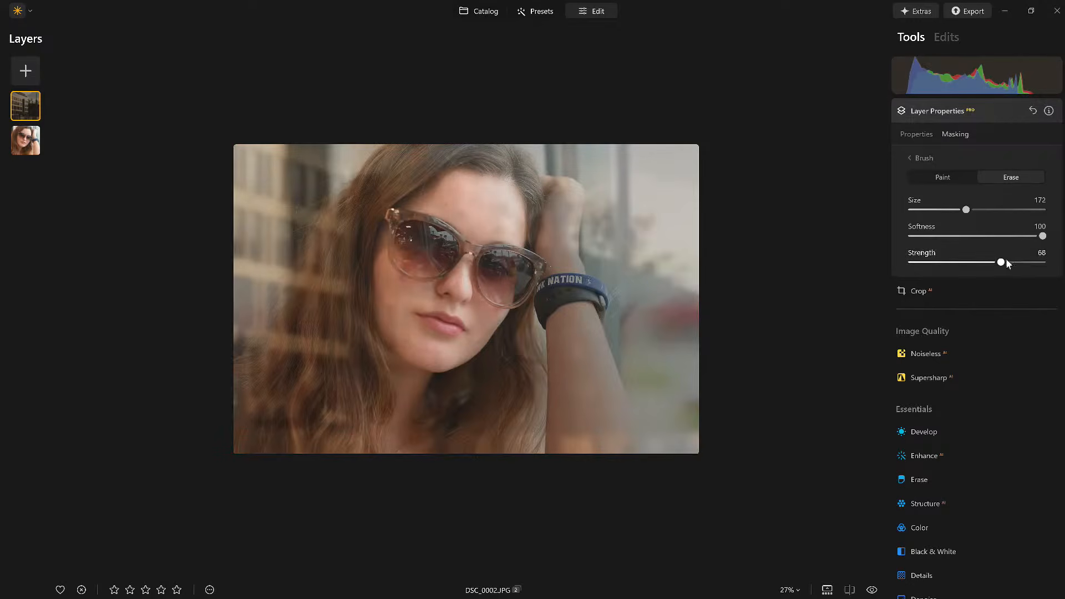
# Erase the reflection more lightly over the woman's hair and raised arm with the mask brush at strength 34
pyautogui.moveTo(1001, 263); pyautogui.dragTo(961, 270)
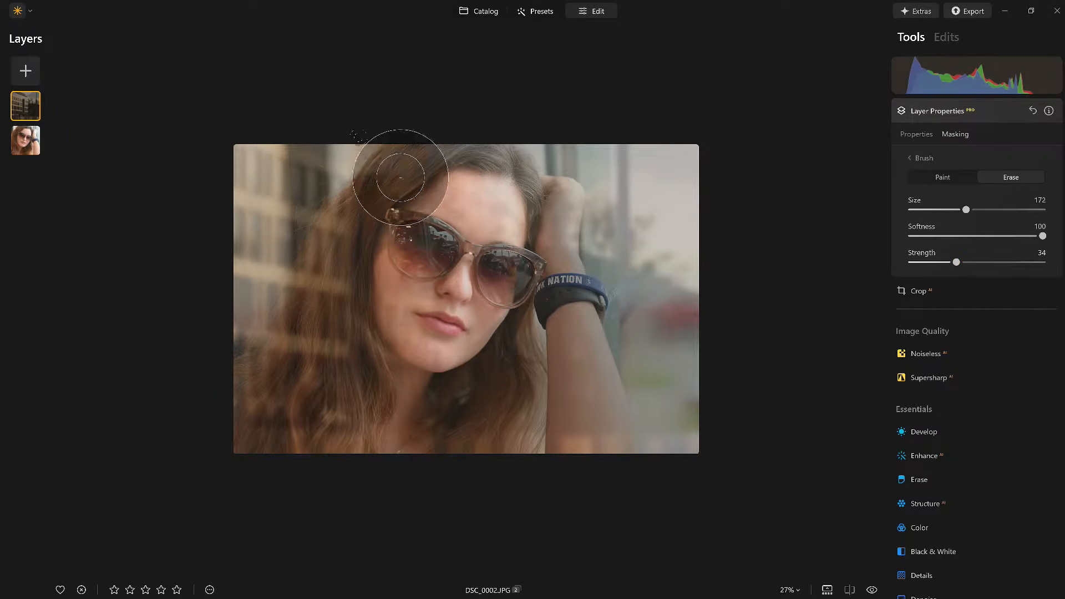
pyautogui.moveTo(345, 238); pyautogui.dragTo(288, 438)
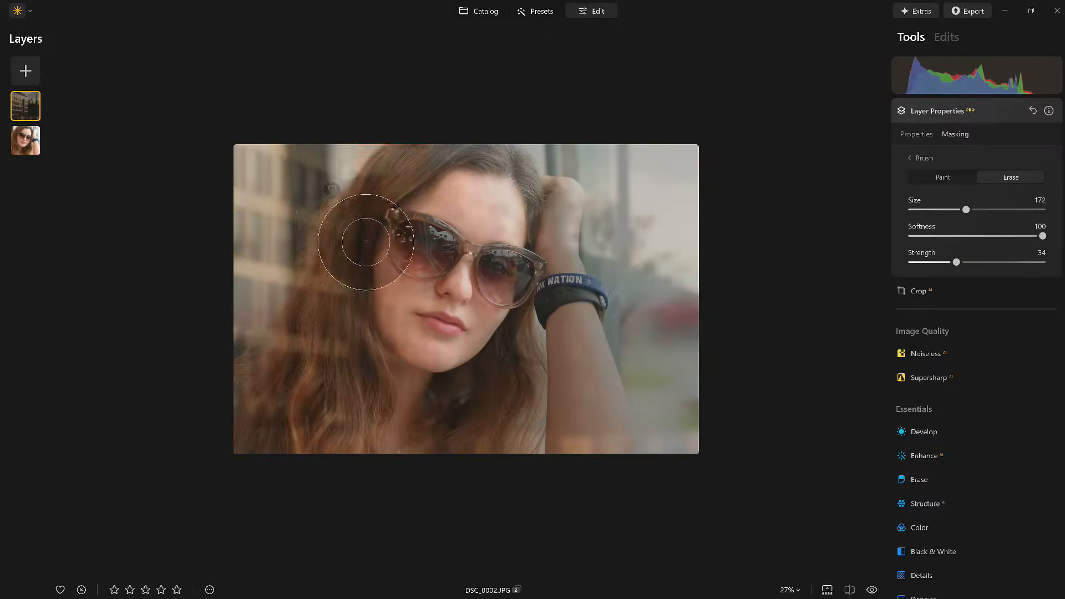
pyautogui.moveTo(345, 238)
pyautogui.mouseDown()
pyautogui.moveTo(300, 411)
pyautogui.moveTo(248, 469)
pyautogui.mouseUp()
pyautogui.moveTo(344, 233); pyautogui.dragTo(259, 438)
pyautogui.moveTo(548, 189)
pyautogui.mouseDown()
pyautogui.moveTo(542, 357)
pyautogui.moveTo(554, 458)
pyautogui.moveTo(678, 440)
pyautogui.mouseUp()
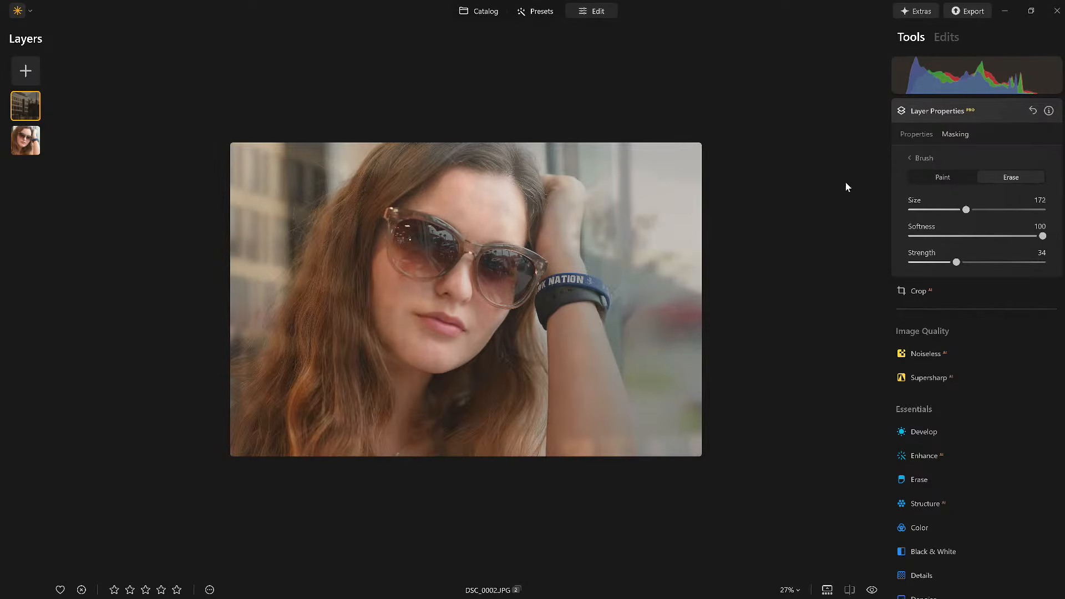
# Compare the portrait with the reflection layer hidden and shown, and set that layer's opacity to 62
pyautogui.rightClick(18, 102)
pyautogui.click(39, 111)
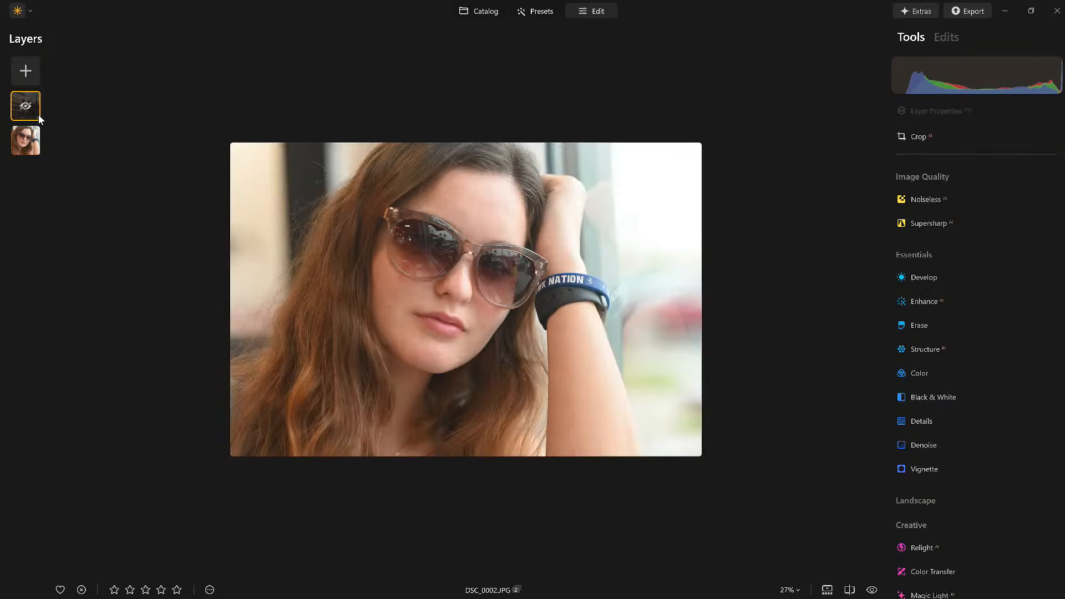
pyautogui.rightClick(35, 105)
pyautogui.click(41, 115)
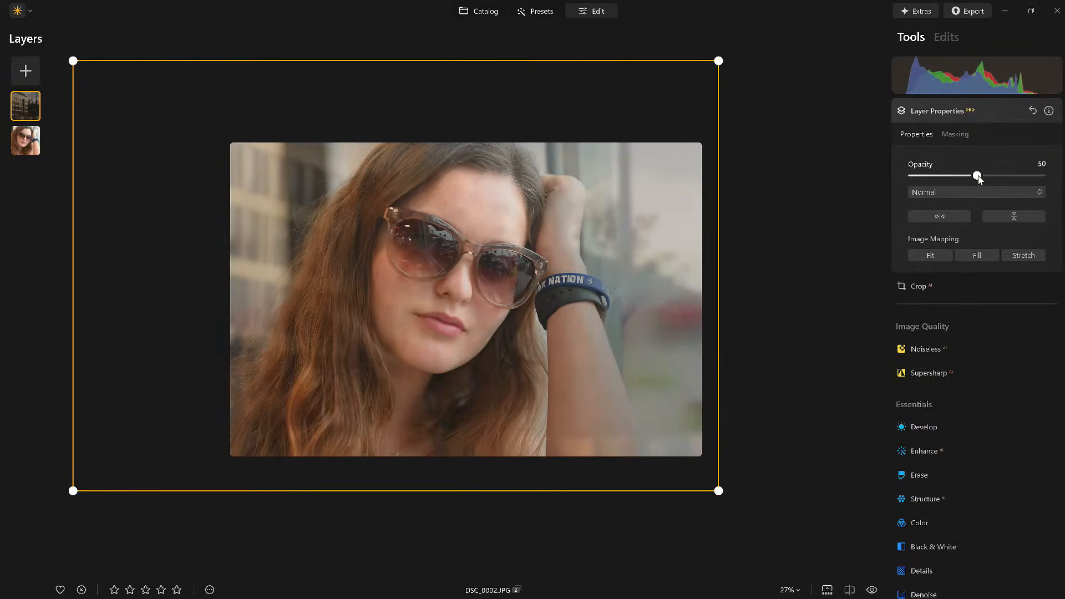
pyautogui.moveTo(977, 176)
pyautogui.mouseDown()
pyautogui.moveTo(1043, 175)
pyautogui.moveTo(853, 177)
pyautogui.moveTo(997, 182)
pyautogui.mouseUp()
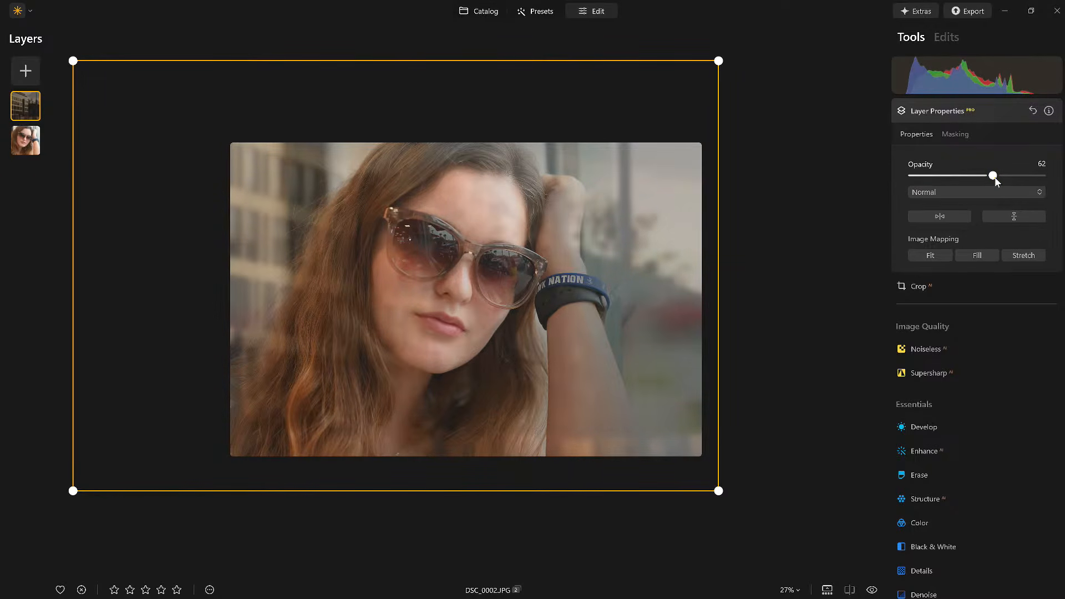
pyautogui.click(944, 111)
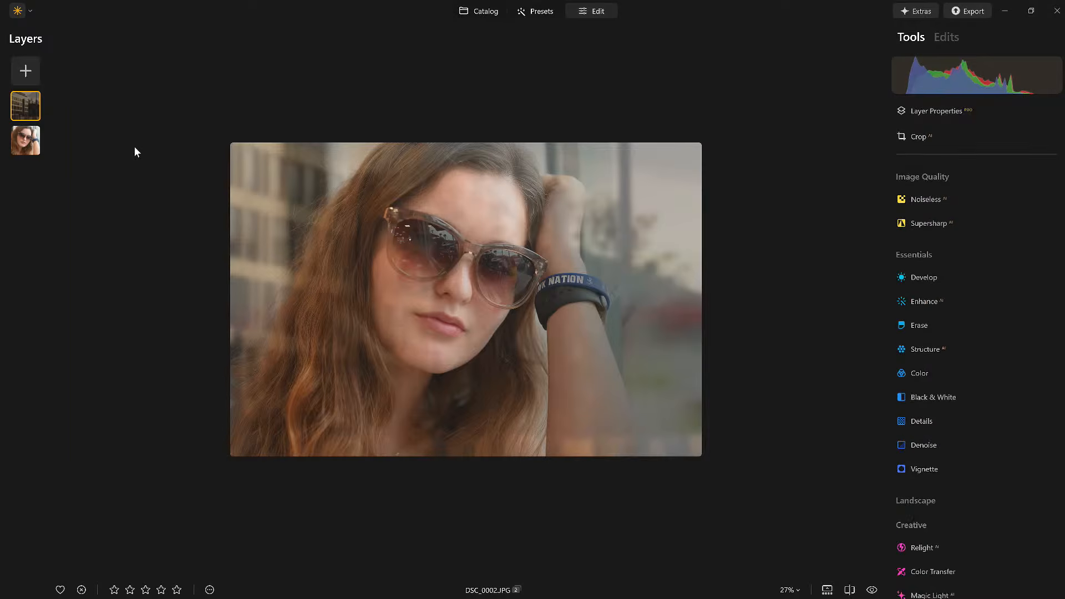
# Enhance the base portrait layer with an Accent AI value of 87
pyautogui.click(28, 140)
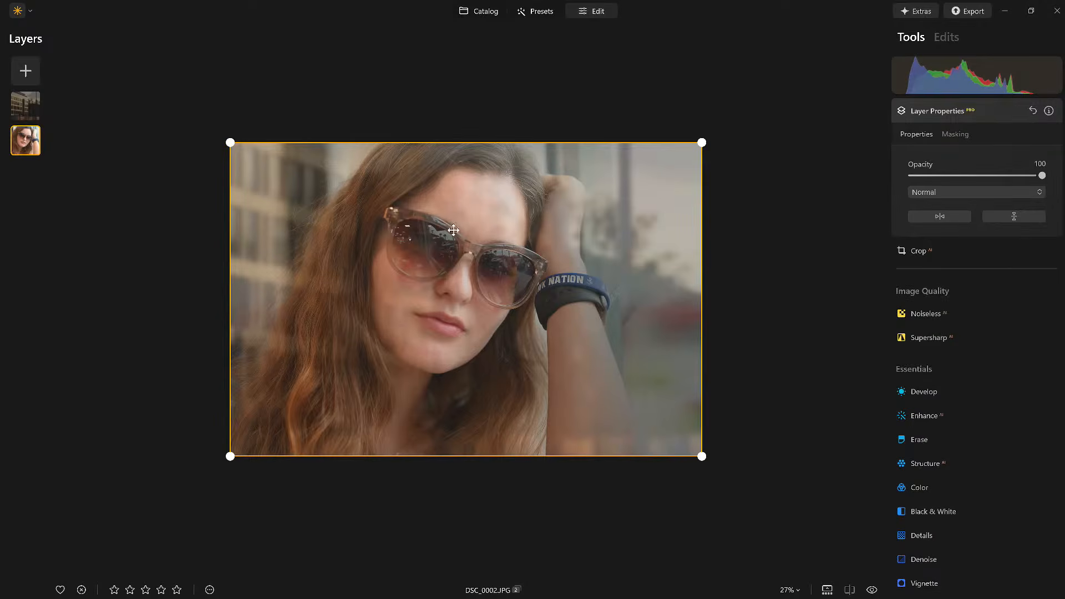
pyautogui.click(924, 417)
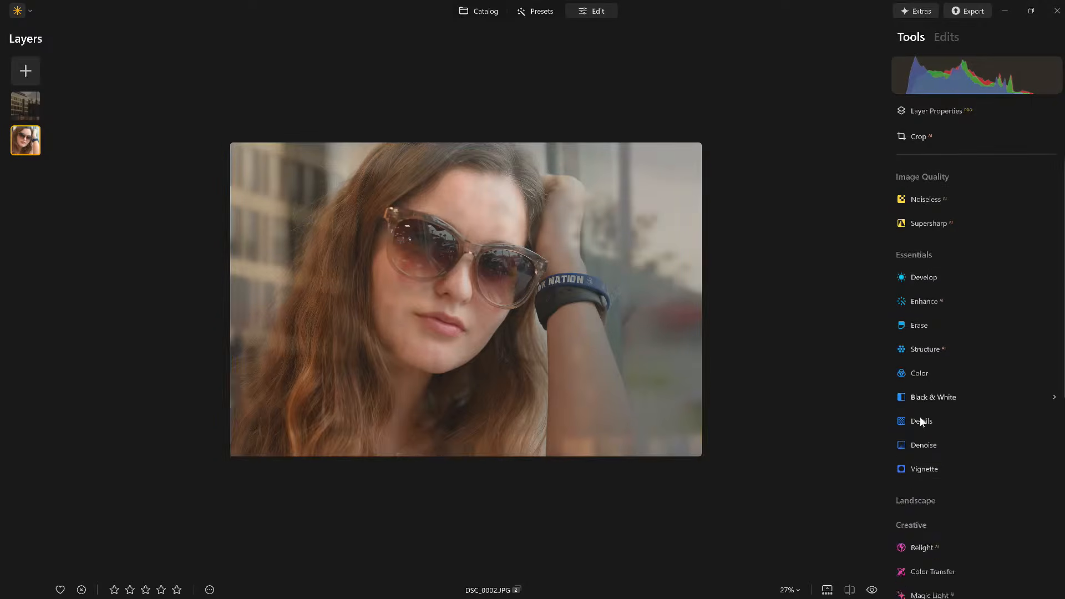
pyautogui.moveTo(913, 366); pyautogui.dragTo(1027, 378)
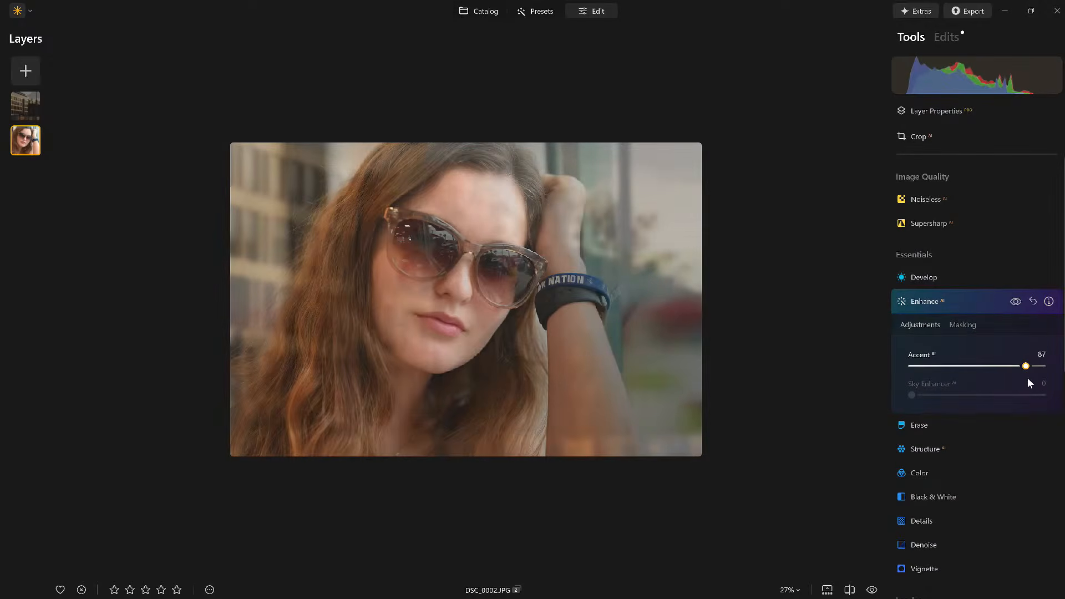
pyautogui.click(943, 300)
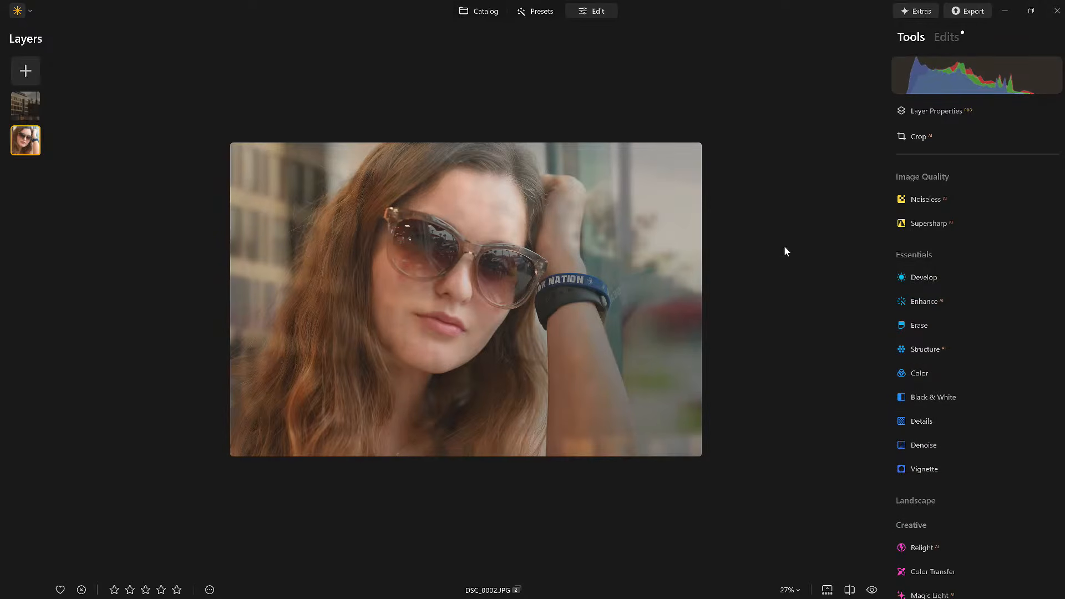
# Auto-adjust the portrait layer in Develop, set Shadows to 37 and Exposure to -0.06, and compare the result with the unedited image
pyautogui.click(929, 278)
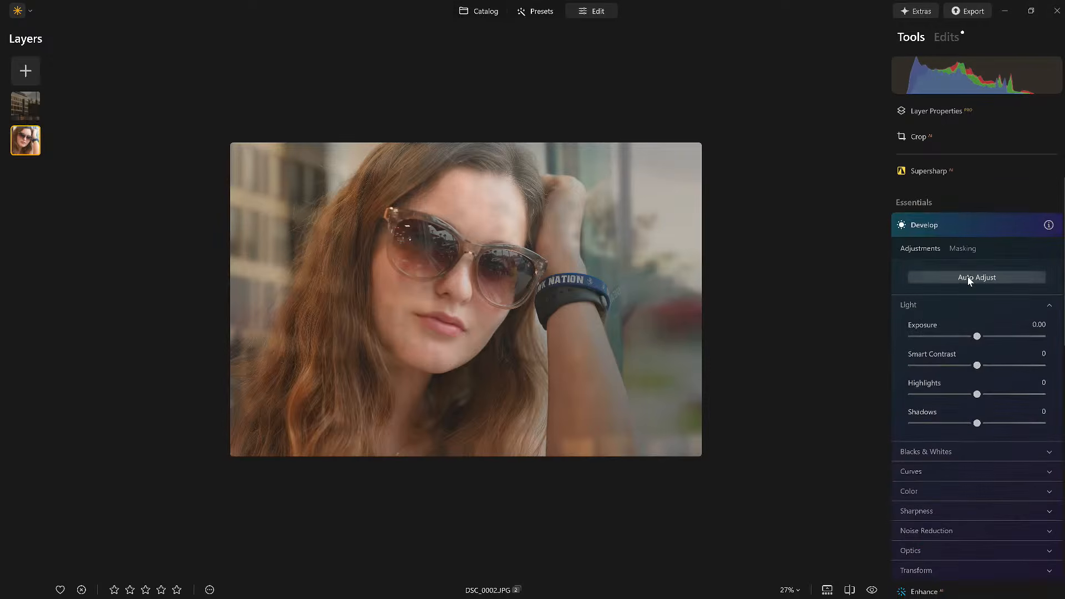
pyautogui.click(968, 276)
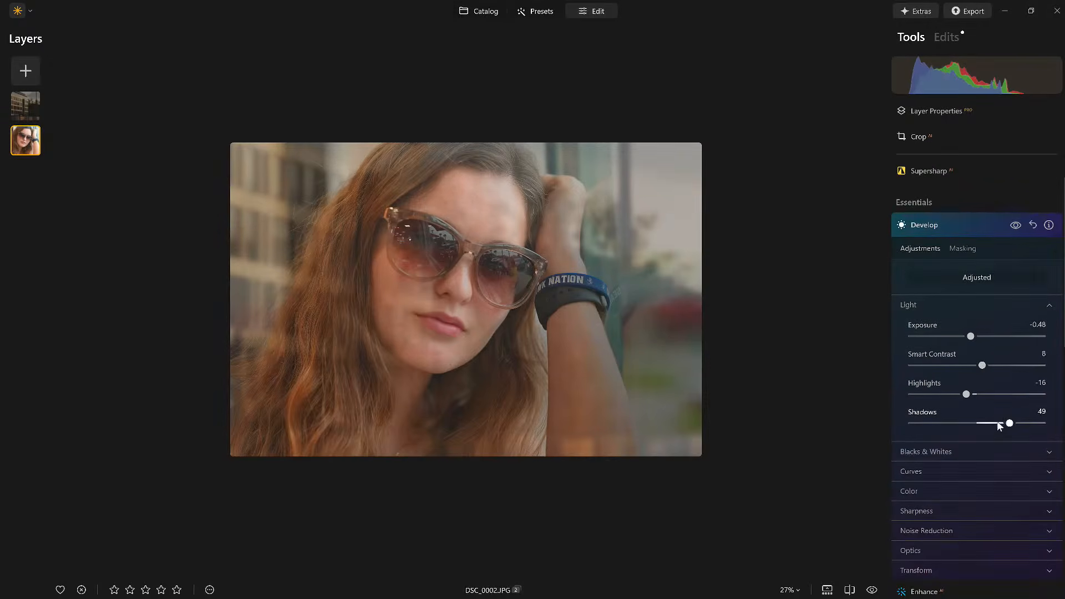
pyautogui.moveTo(1003, 425); pyautogui.dragTo(1001, 425)
pyautogui.moveTo(989, 338)
pyautogui.mouseDown()
pyautogui.moveTo(1007, 340)
pyautogui.moveTo(975, 345)
pyautogui.mouseUp()
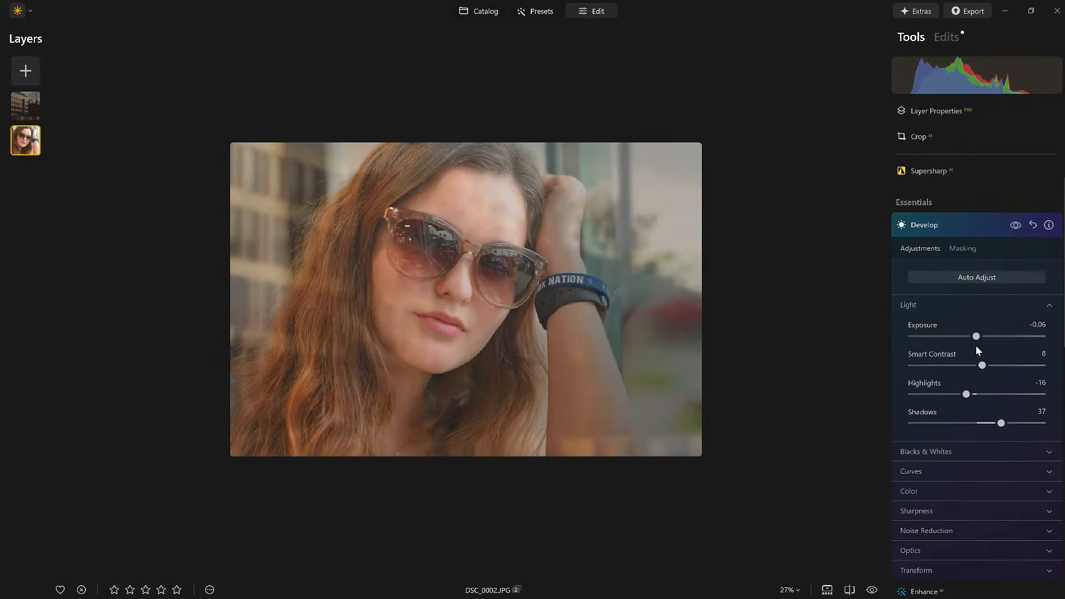
pyautogui.click(1016, 224)
pyautogui.click(1016, 224)
pyautogui.click(980, 224)
pyautogui.scroll(3, 472, 296)
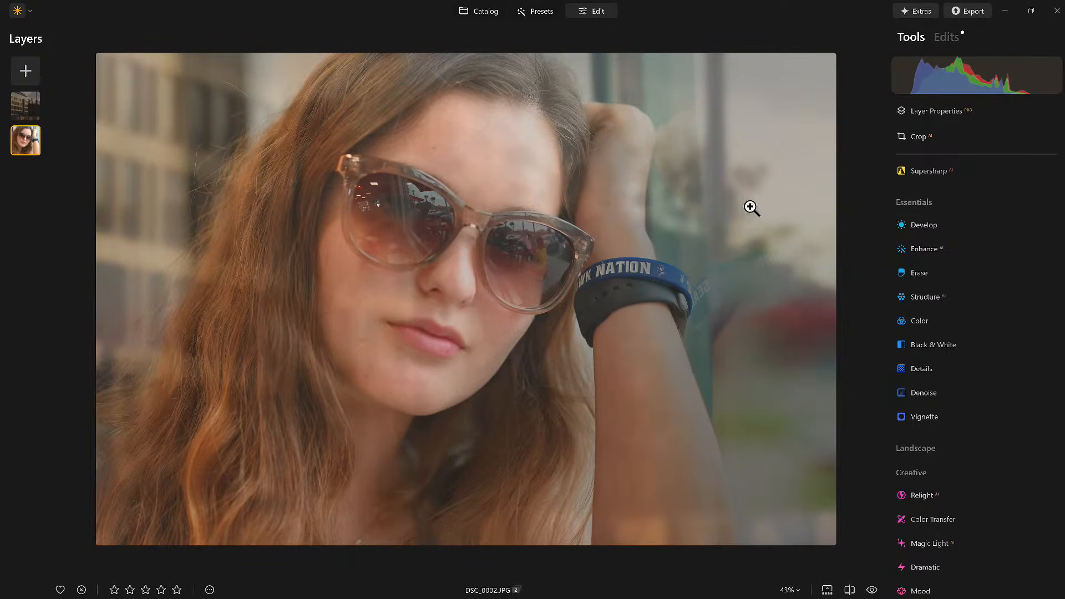
pyautogui.click(871, 590)
pyautogui.click(870, 591)
# Erase the remaining reflection from the woman's face and neck on the reflection layer's mask at brush strength 100
pyautogui.click(18, 117)
pyautogui.click(956, 135)
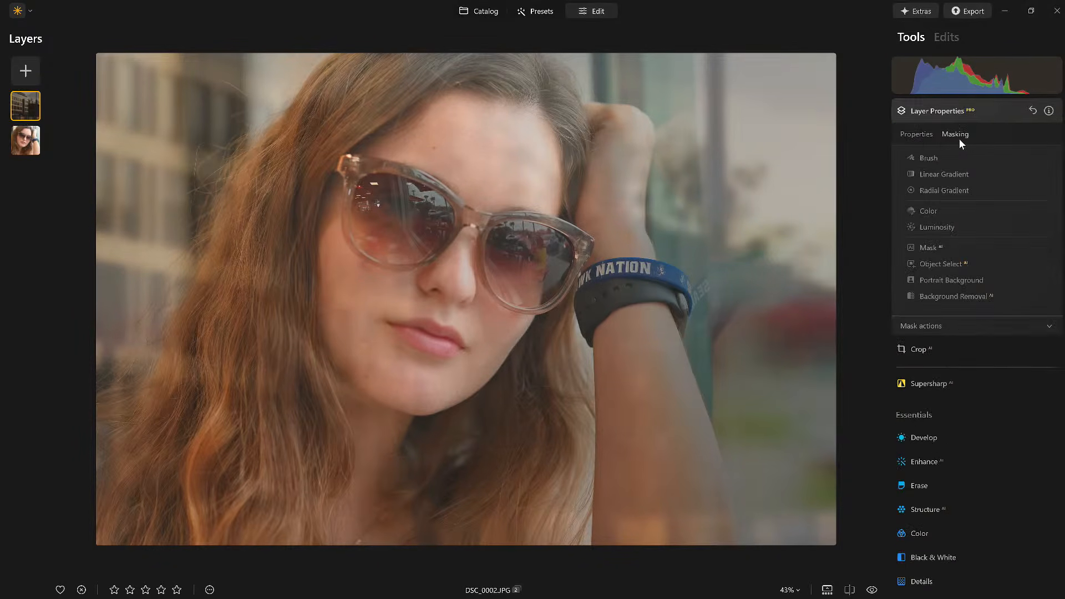
pyautogui.click(923, 159)
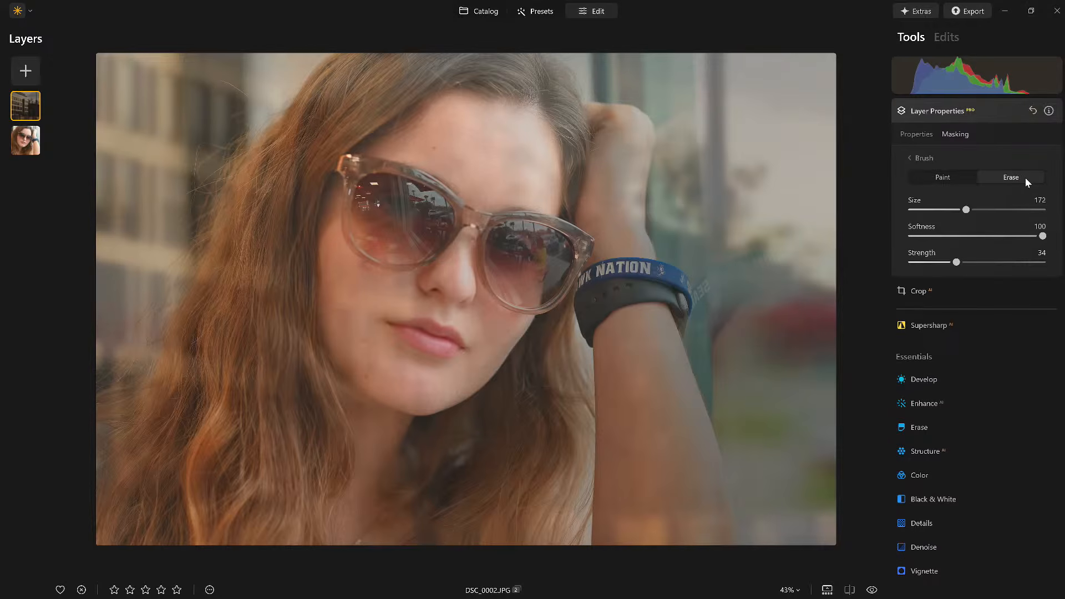
pyautogui.moveTo(956, 263); pyautogui.dragTo(1043, 262)
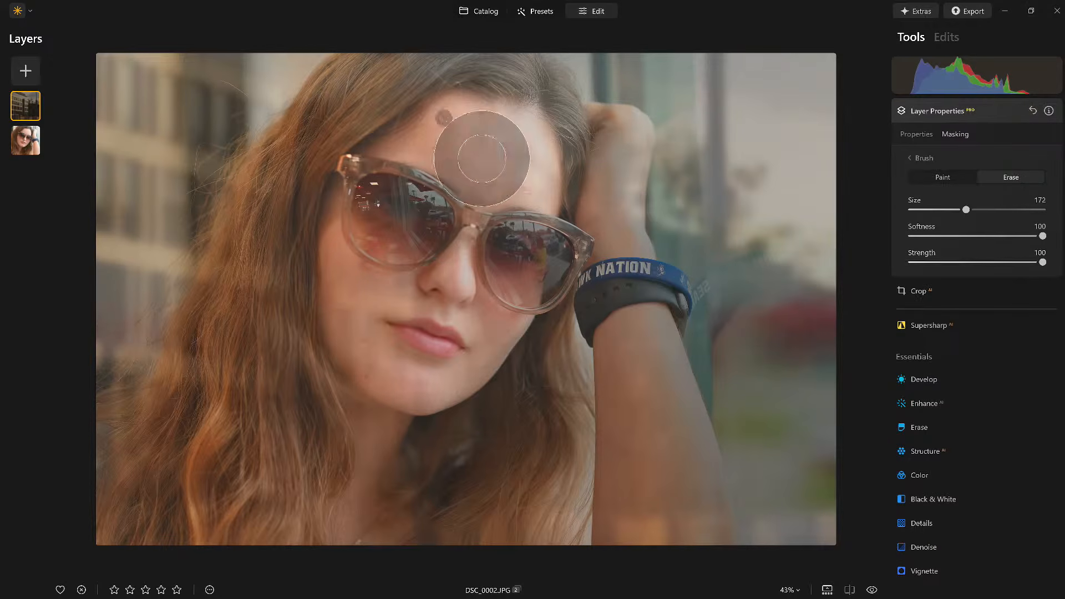
pyautogui.moveTo(415, 162)
pyautogui.mouseDown()
pyautogui.moveTo(378, 192)
pyautogui.moveTo(360, 245)
pyautogui.moveTo(351, 297)
pyautogui.moveTo(370, 357)
pyautogui.moveTo(457, 367)
pyautogui.moveTo(524, 235)
pyautogui.moveTo(530, 151)
pyautogui.moveTo(444, 184)
pyautogui.moveTo(422, 314)
pyautogui.moveTo(463, 188)
pyautogui.moveTo(440, 207)
pyautogui.moveTo(378, 369)
pyautogui.moveTo(368, 446)
pyautogui.mouseUp()
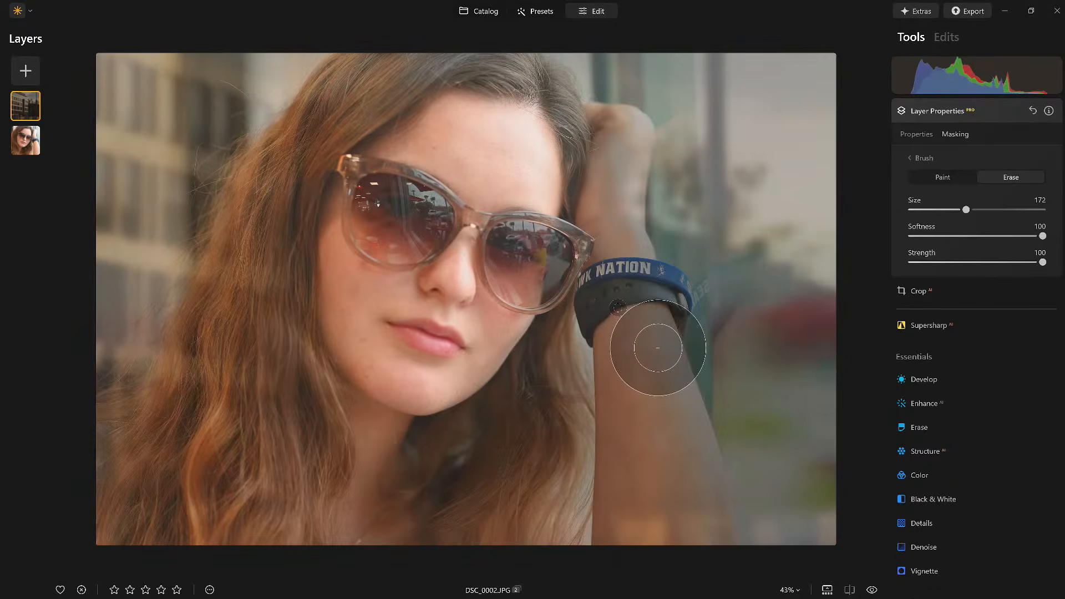
# Paint the reflection faintly back over the face, neck and nearby hair with the mask brush at strength 22, enlarging it to size 220
pyautogui.click(937, 175)
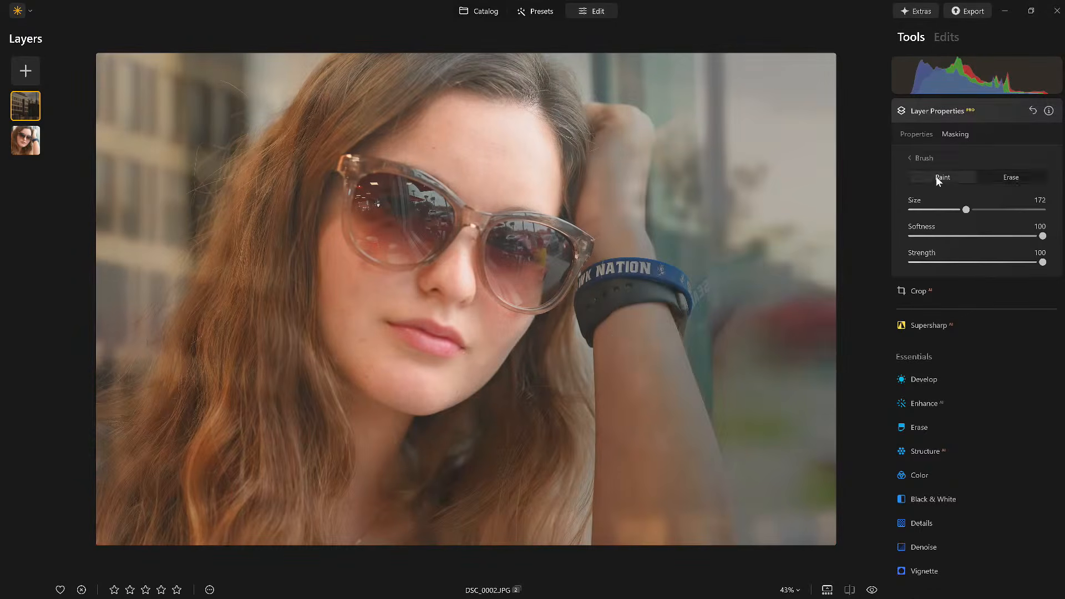
pyautogui.click(940, 263)
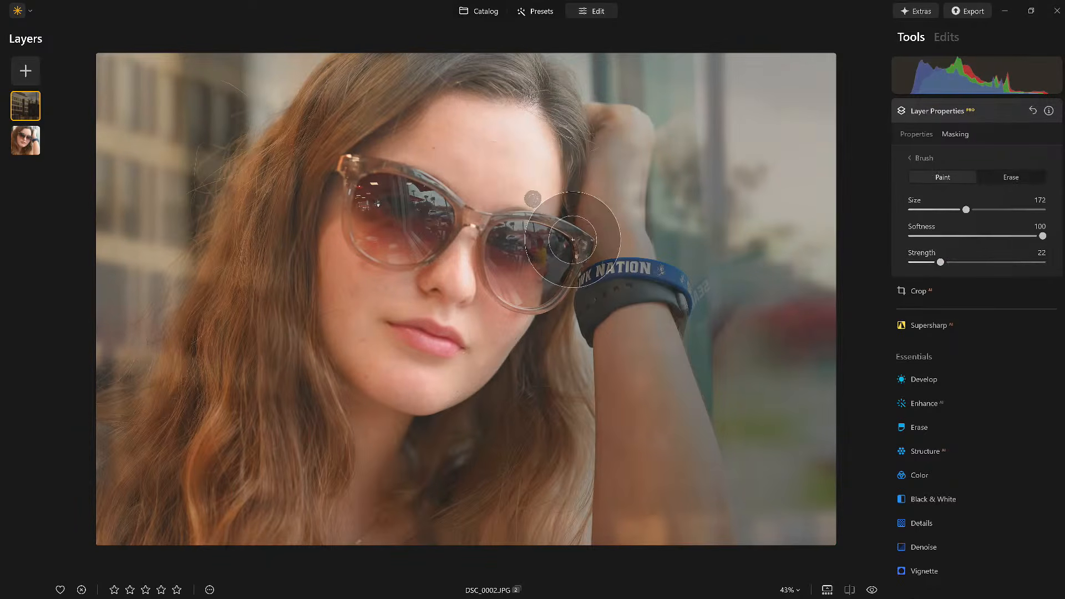
pyautogui.moveTo(574, 228)
pyautogui.mouseDown()
pyautogui.moveTo(516, 130)
pyautogui.moveTo(505, 135)
pyautogui.mouseUp()
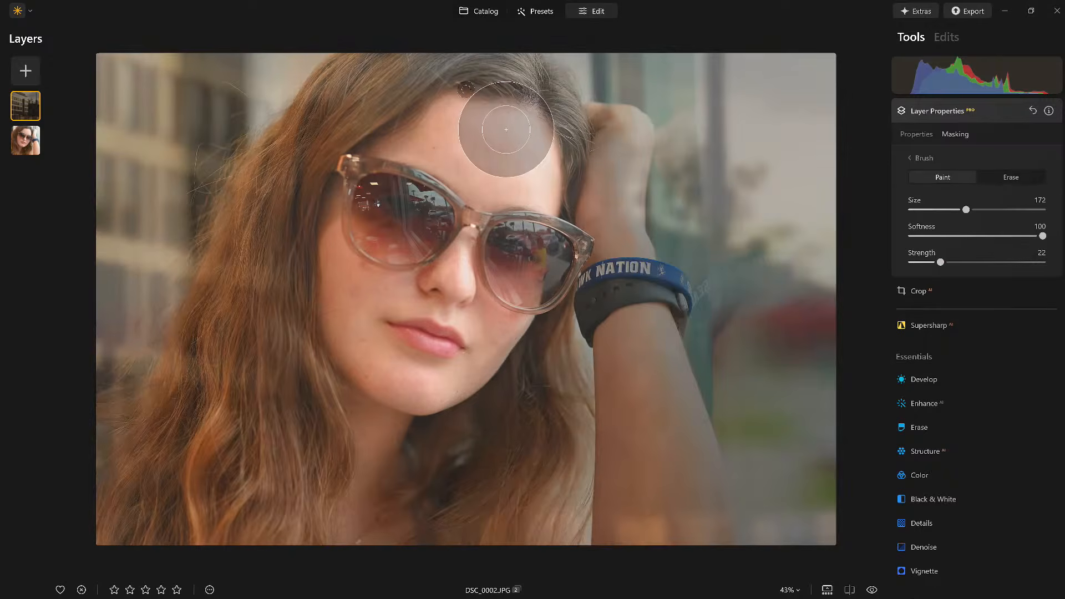
pyautogui.scroll(2, 530, 132)
pyautogui.scroll(2, 530, 132)
pyautogui.moveTo(292, 350)
pyautogui.mouseDown()
pyautogui.moveTo(466, 228)
pyautogui.moveTo(511, 180)
pyautogui.mouseUp()
pyautogui.moveTo(332, 444); pyautogui.dragTo(496, 358)
pyautogui.moveTo(472, 316); pyautogui.dragTo(357, 438)
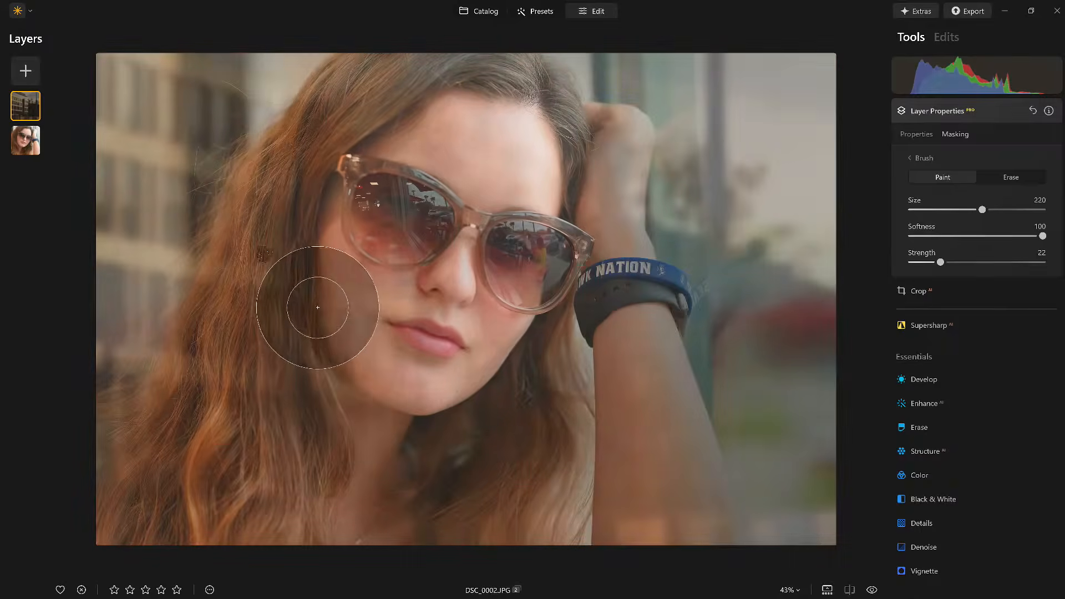
pyautogui.moveTo(319, 311); pyautogui.dragTo(266, 404)
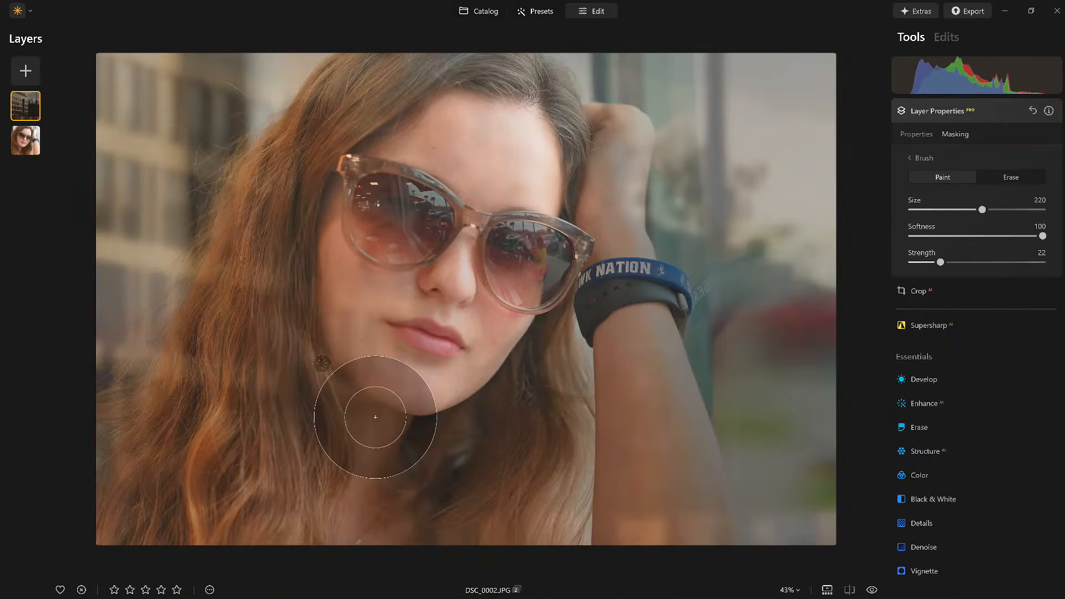
# Erase the reflection softly from the face, neck and raised arm with the size 220 mask brush at strength 22
pyautogui.press('x')
pyautogui.moveTo(334, 254)
pyautogui.mouseDown()
pyautogui.moveTo(354, 399)
pyautogui.moveTo(302, 249)
pyautogui.mouseUp()
pyautogui.moveTo(371, 411)
pyautogui.mouseDown()
pyautogui.moveTo(435, 444)
pyautogui.moveTo(455, 442)
pyautogui.mouseUp()
pyautogui.moveTo(423, 264); pyautogui.dragTo(386, 342)
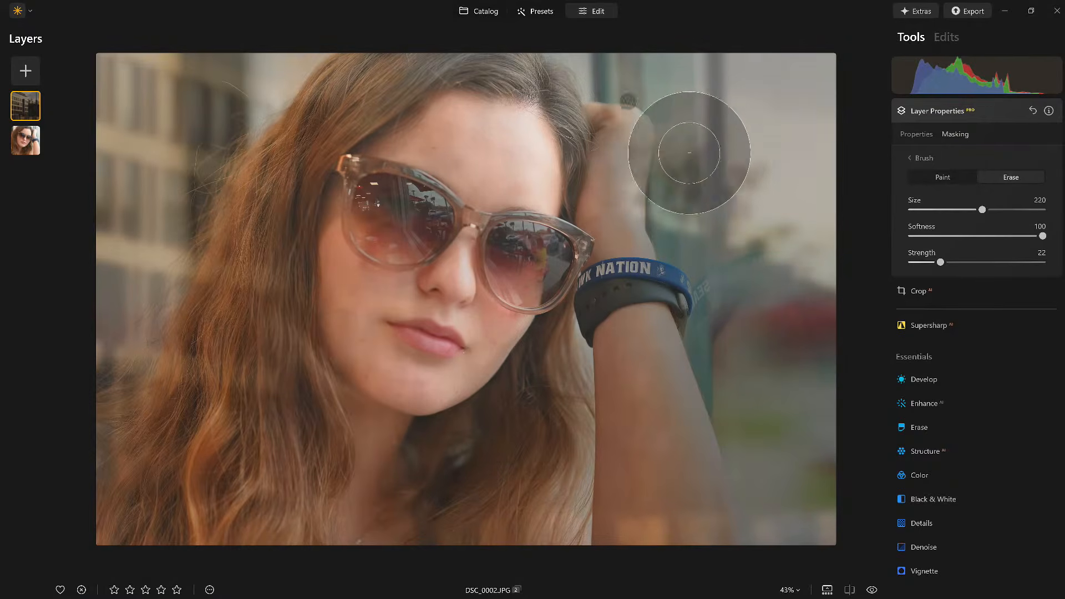
pyautogui.moveTo(603, 159)
pyautogui.mouseDown()
pyautogui.moveTo(630, 401)
pyautogui.moveTo(668, 534)
pyautogui.moveTo(691, 535)
pyautogui.mouseUp()
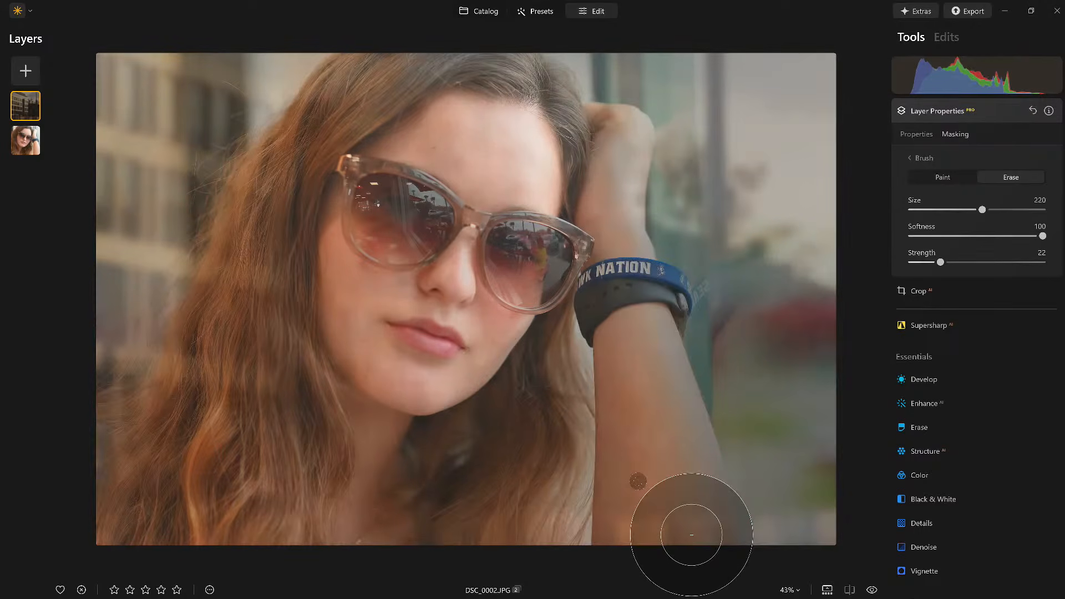
# Paint a little reflection back over the raised hand, and erase it from the hand and forearm at brush strength 78
pyautogui.click(942, 177)
pyautogui.moveTo(599, 145)
pyautogui.mouseDown()
pyautogui.moveTo(605, 389)
pyautogui.moveTo(679, 527)
pyautogui.moveTo(602, 422)
pyautogui.moveTo(580, 140)
pyautogui.mouseUp()
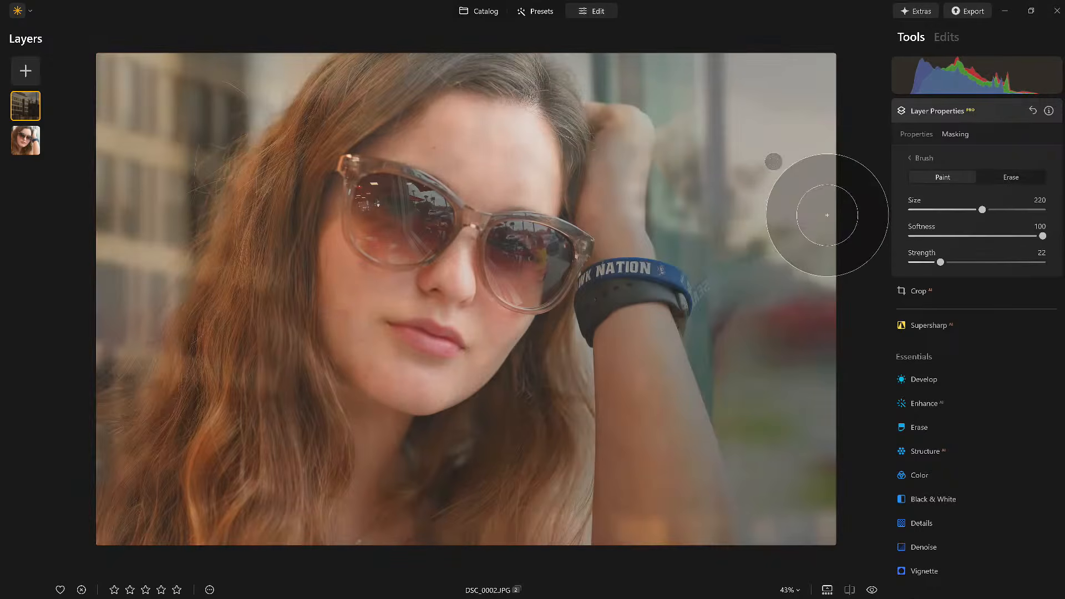
pyautogui.moveTo(940, 264); pyautogui.dragTo(1014, 263)
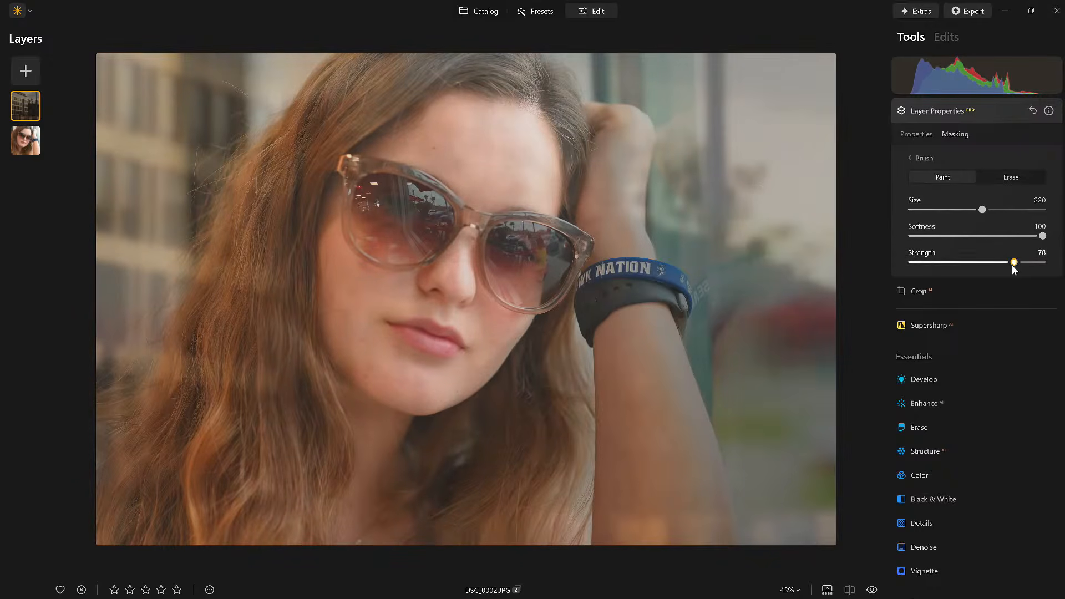
pyautogui.click(1011, 177)
pyautogui.moveTo(583, 131)
pyautogui.mouseDown()
pyautogui.moveTo(625, 424)
pyautogui.moveTo(654, 518)
pyautogui.mouseUp()
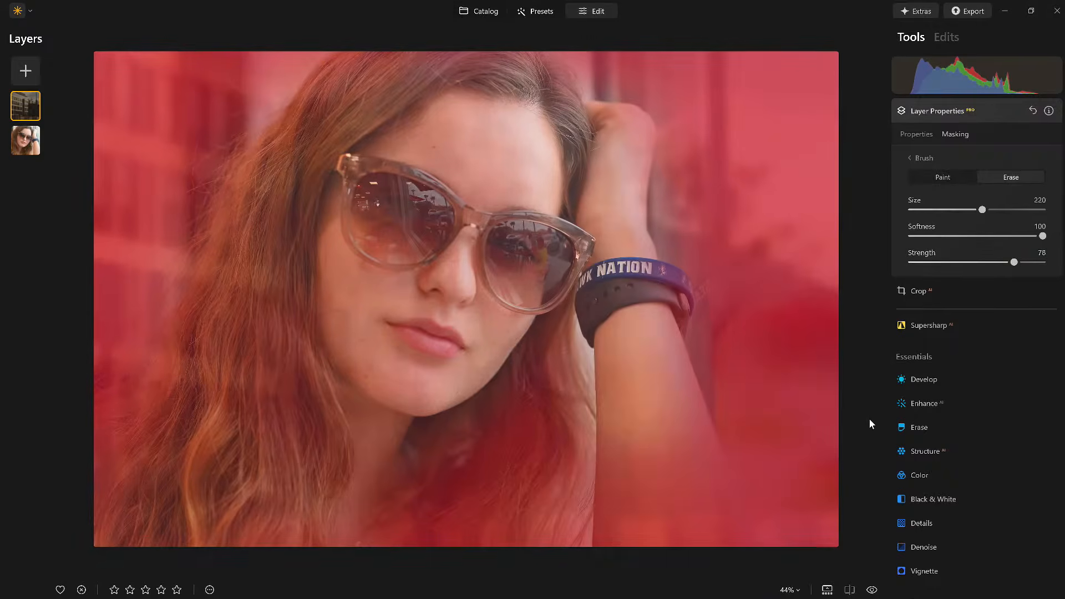
pyautogui.moveTo(681, 398)
pyautogui.mouseDown()
pyautogui.moveTo(640, 540)
pyautogui.moveTo(681, 548)
pyautogui.moveTo(649, 535)
pyautogui.moveTo(783, 524)
pyautogui.mouseUp()
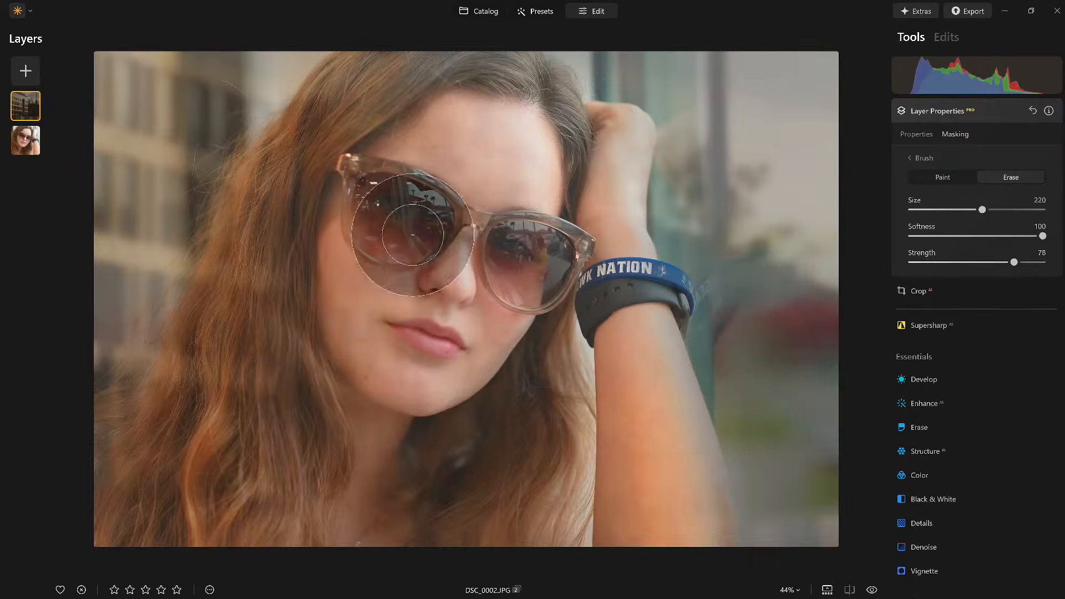
# Erase the reflection from the sunglasses and nose at brush strength 78, and compare the result with the original portrait
pyautogui.moveTo(389, 238)
pyautogui.mouseDown()
pyautogui.moveTo(394, 434)
pyautogui.moveTo(370, 276)
pyautogui.moveTo(537, 302)
pyautogui.moveTo(487, 250)
pyautogui.mouseUp()
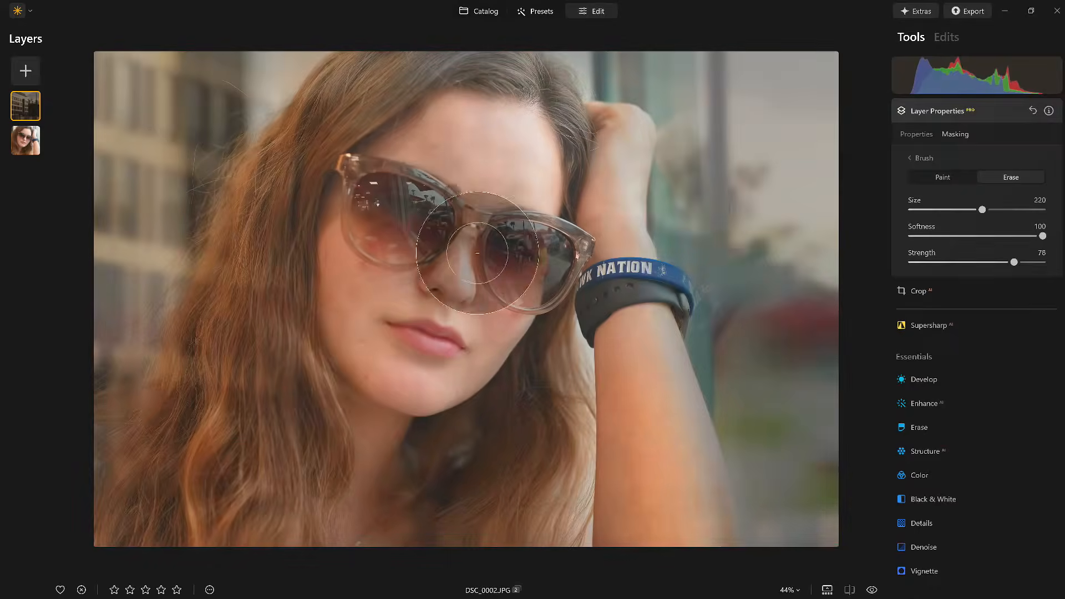
pyautogui.scroll(-1, 679, 241)
pyautogui.scroll(-1, 679, 241)
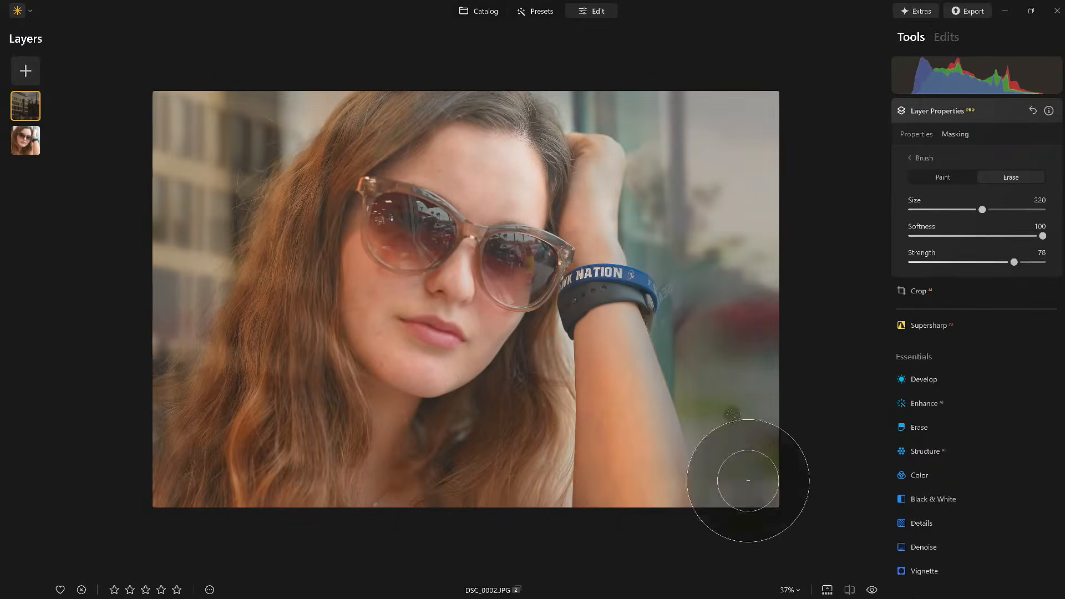
pyautogui.click(872, 590)
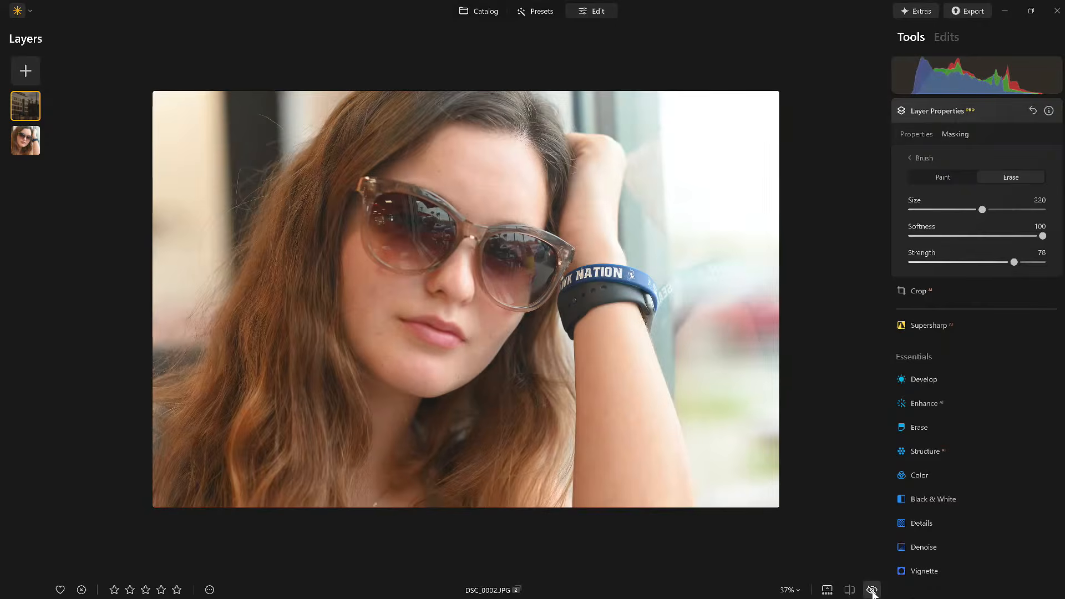
pyautogui.click(871, 590)
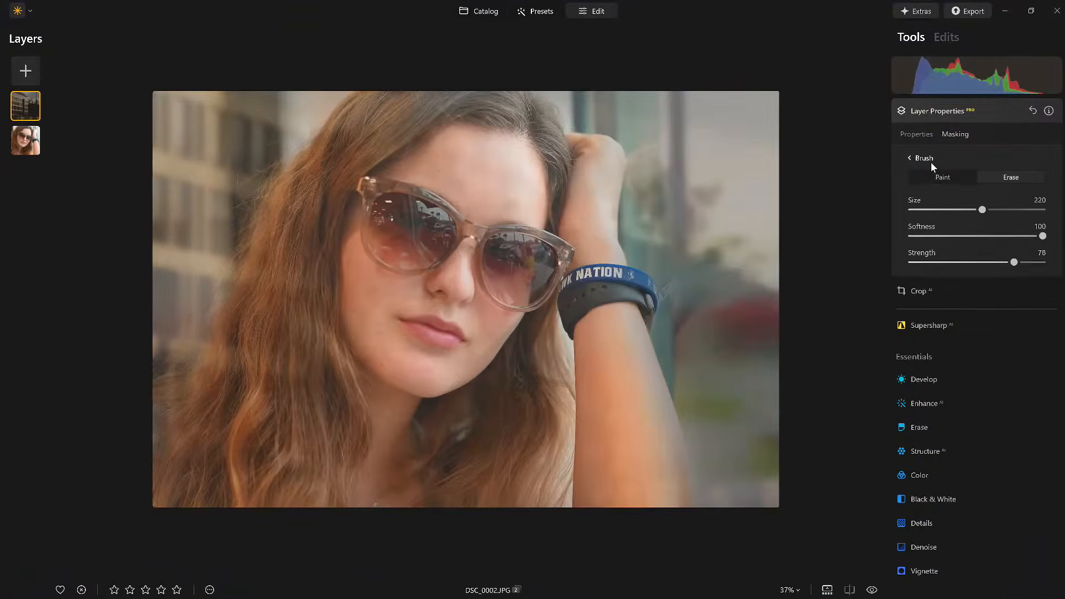
# Clear the reflection layer's mask and invert it to bring the reflection back over the whole portrait
pyautogui.click(930, 164)
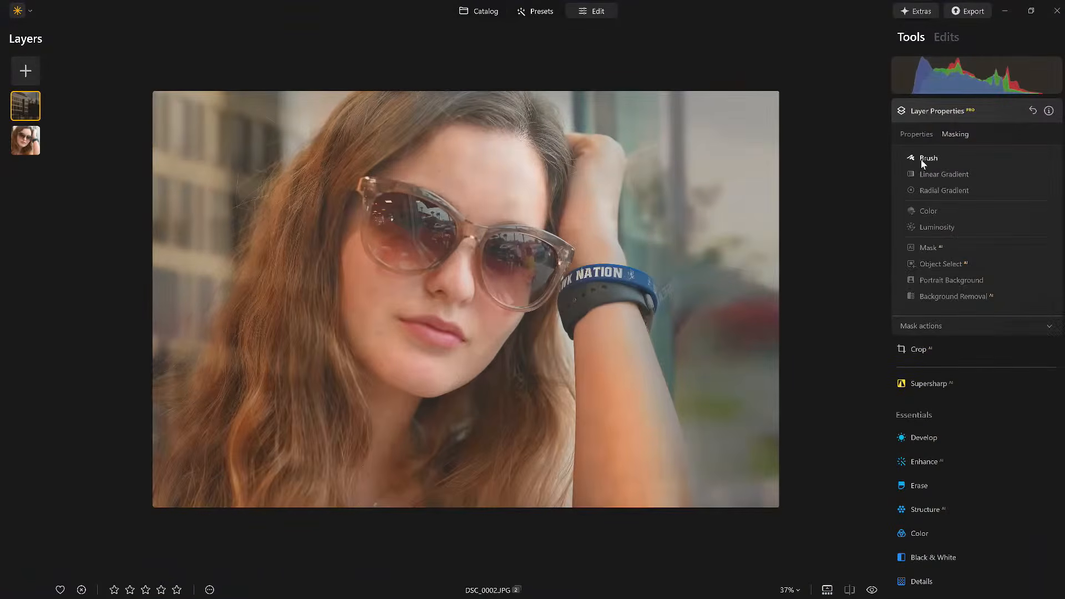
pyautogui.click(1003, 318)
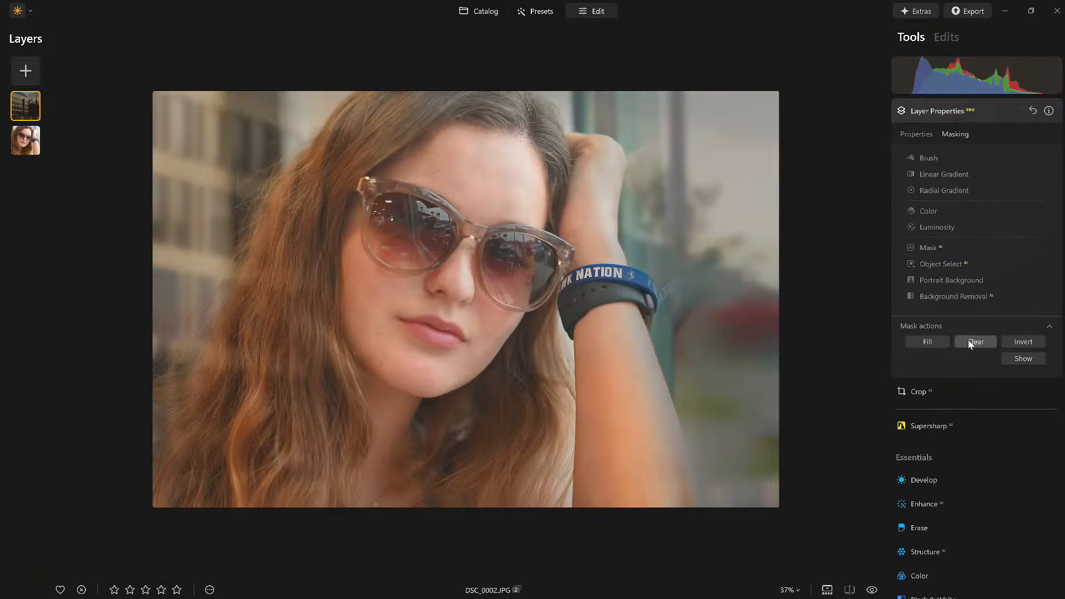
pyautogui.click(1023, 342)
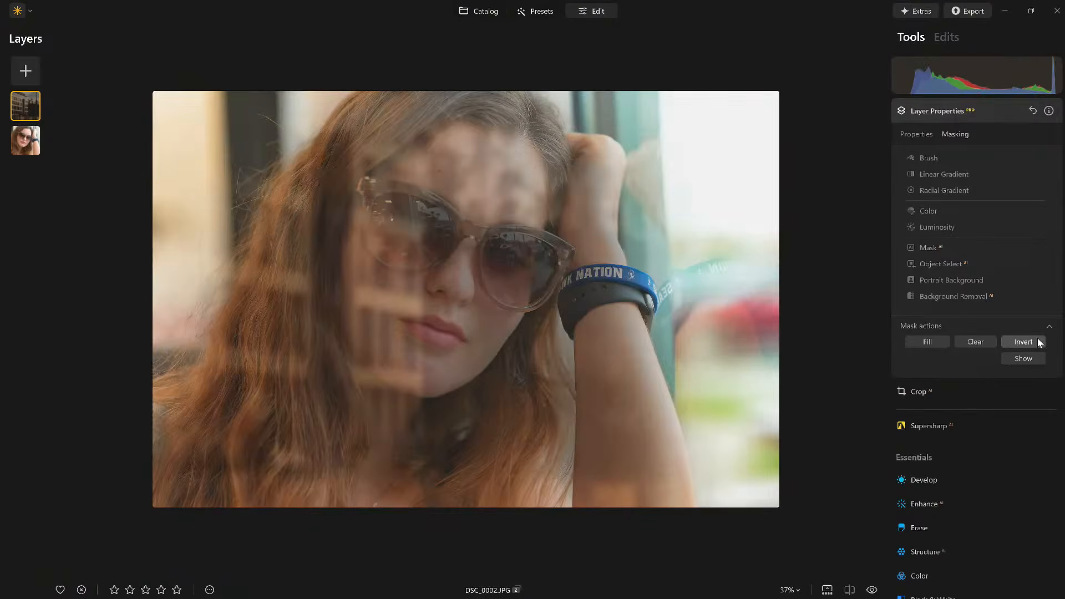
pyautogui.click(976, 341)
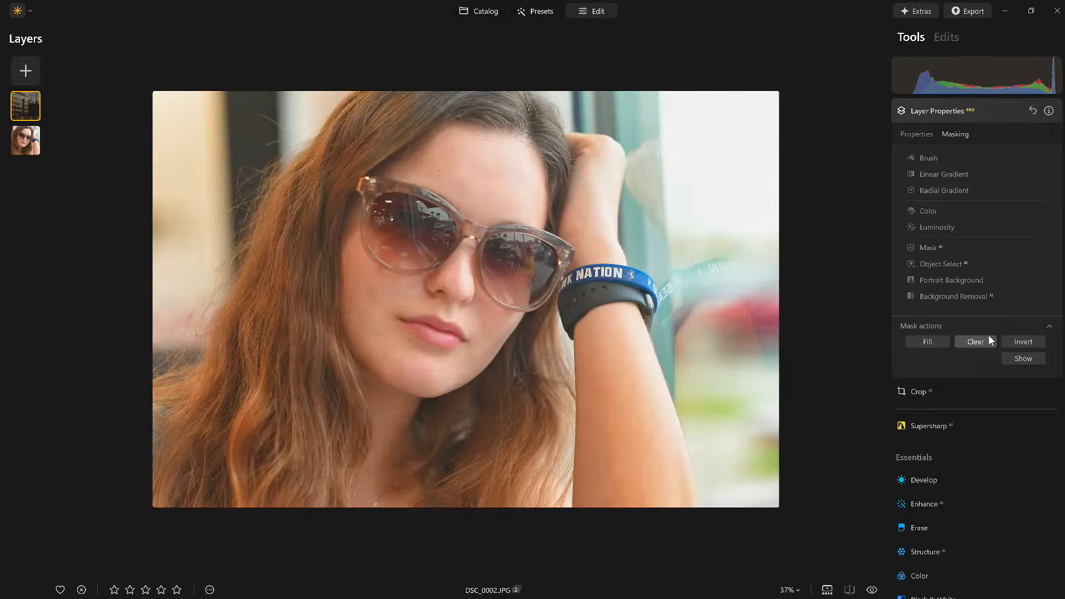
pyautogui.click(921, 158)
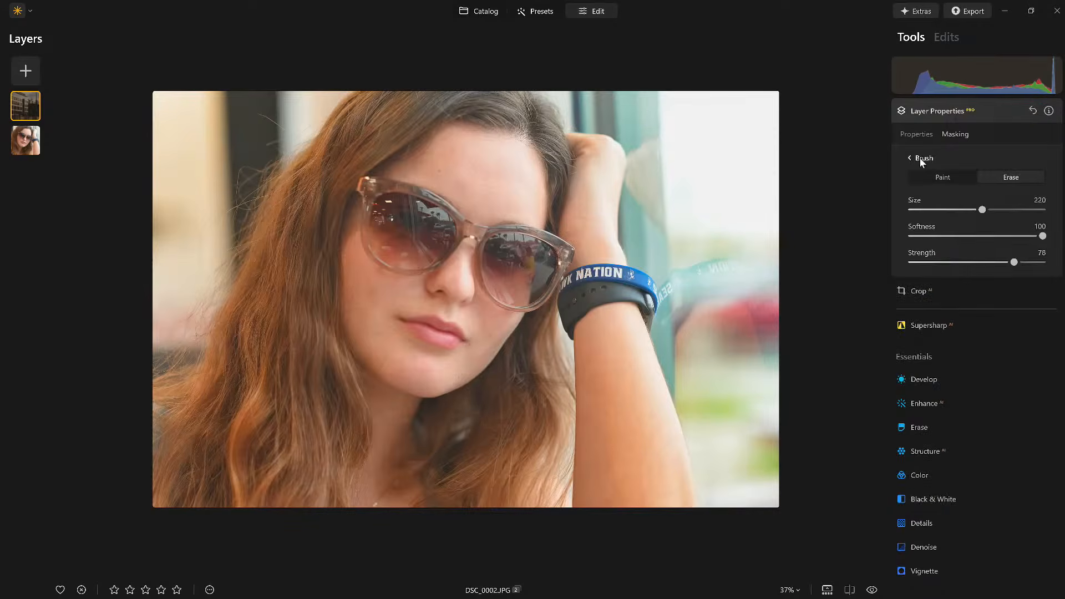
pyautogui.click(948, 178)
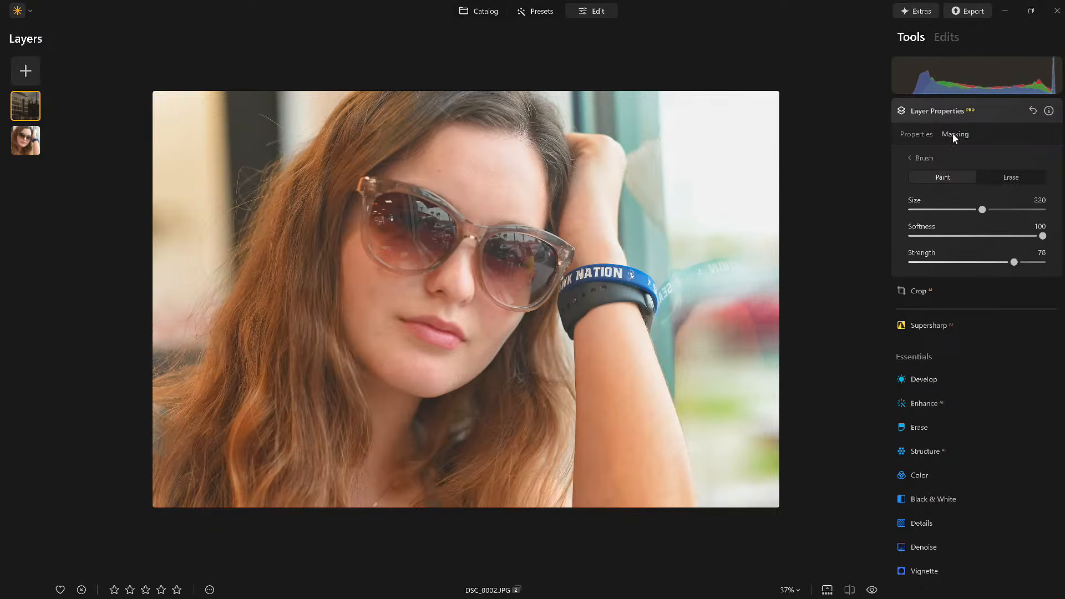
pyautogui.click(924, 161)
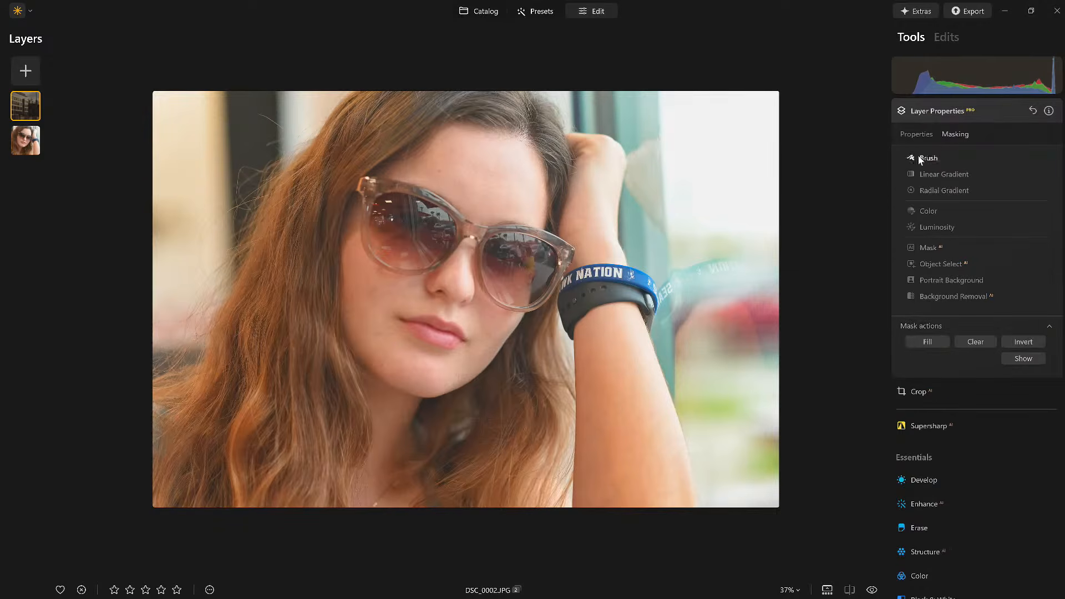
pyautogui.click(1020, 342)
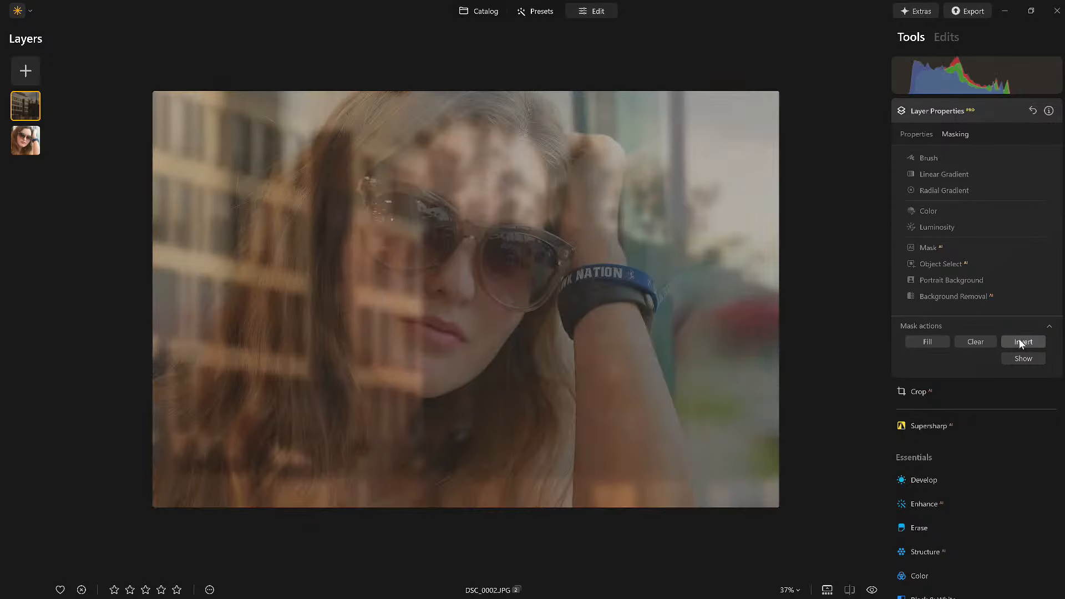
# Erase the reflection from the woman's face and the hair beside it with the size 220 mask brush at strength 100
pyautogui.click(929, 159)
pyautogui.click(1008, 177)
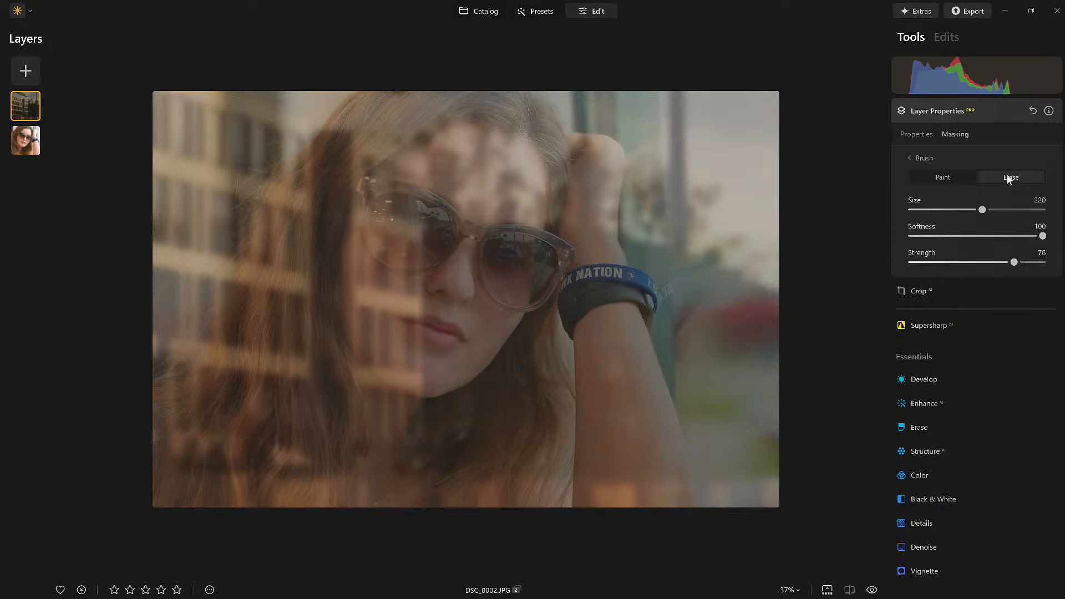
pyautogui.click(963, 262)
pyautogui.moveTo(442, 138)
pyautogui.mouseDown()
pyautogui.moveTo(375, 292)
pyautogui.moveTo(378, 335)
pyautogui.moveTo(451, 279)
pyautogui.moveTo(482, 166)
pyautogui.moveTo(493, 256)
pyautogui.moveTo(416, 366)
pyautogui.mouseUp()
pyautogui.moveTo(387, 283)
pyautogui.mouseDown()
pyautogui.moveTo(367, 400)
pyautogui.moveTo(379, 438)
pyautogui.moveTo(416, 223)
pyautogui.moveTo(500, 145)
pyautogui.moveTo(471, 226)
pyautogui.moveTo(372, 223)
pyautogui.moveTo(372, 401)
pyautogui.mouseUp()
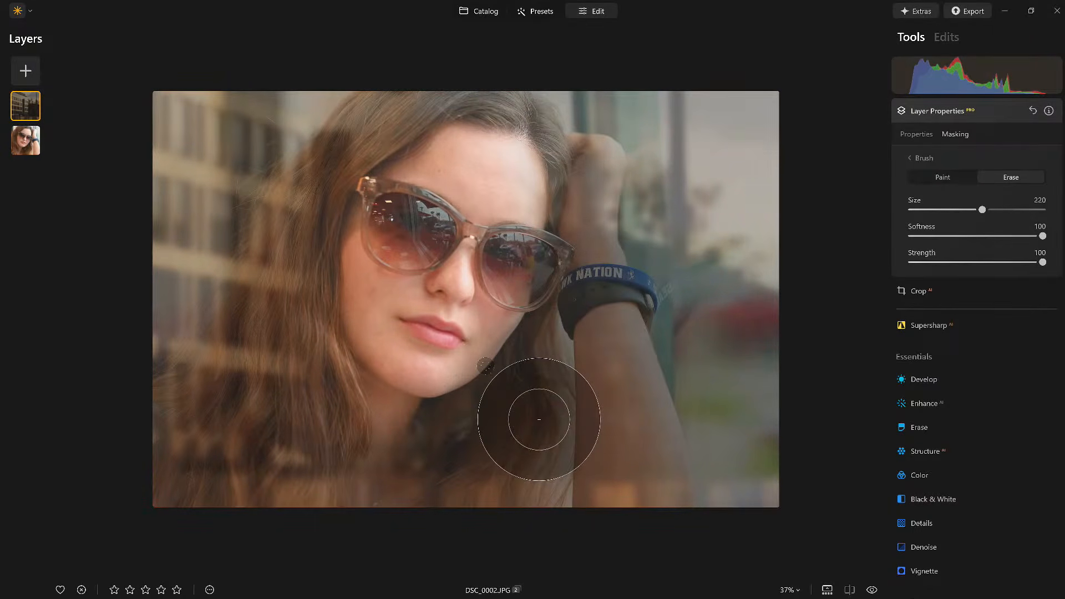
# Paint the reflection partly back over the cheek, forehead, chin and top of the hair with the mask brush at strength 42
pyautogui.click(935, 180)
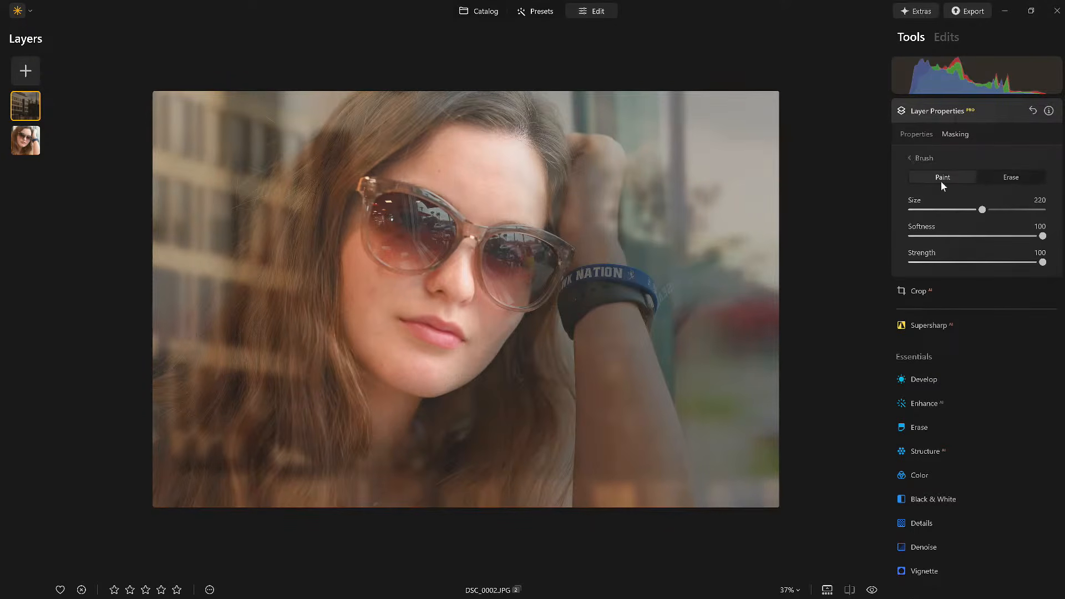
pyautogui.click(965, 262)
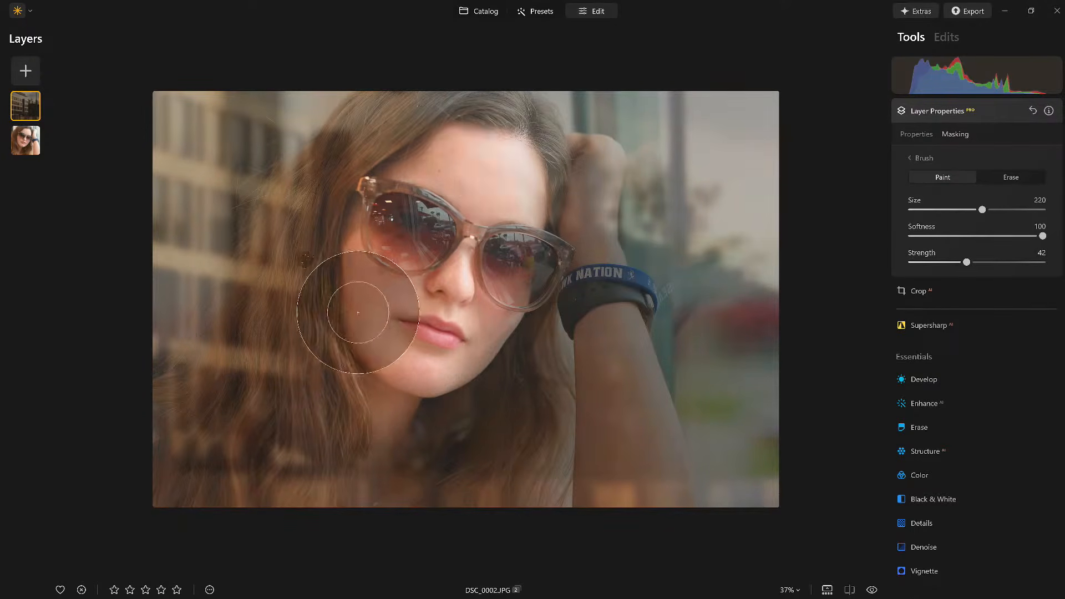
pyautogui.moveTo(359, 313)
pyautogui.mouseDown()
pyautogui.moveTo(450, 180)
pyautogui.moveTo(480, 161)
pyautogui.moveTo(389, 280)
pyautogui.moveTo(364, 349)
pyautogui.moveTo(384, 358)
pyautogui.moveTo(507, 168)
pyautogui.moveTo(474, 304)
pyautogui.moveTo(412, 417)
pyautogui.moveTo(355, 446)
pyautogui.moveTo(363, 293)
pyautogui.moveTo(449, 142)
pyautogui.moveTo(535, 128)
pyautogui.moveTo(618, 145)
pyautogui.mouseUp()
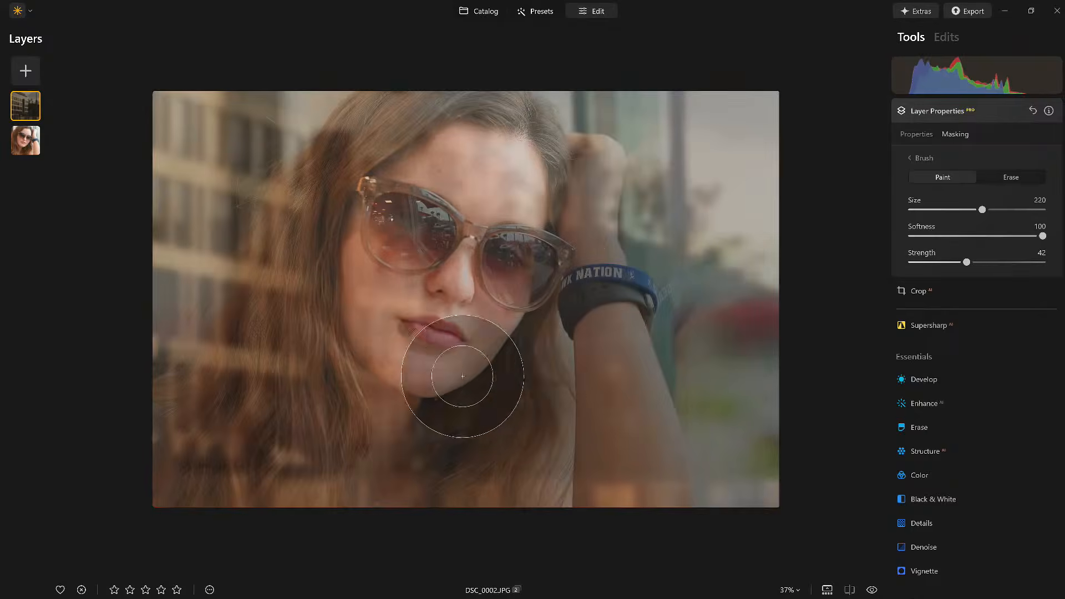
pyautogui.moveTo(451, 381); pyautogui.dragTo(487, 392)
pyautogui.moveTo(504, 100); pyautogui.dragTo(683, 139)
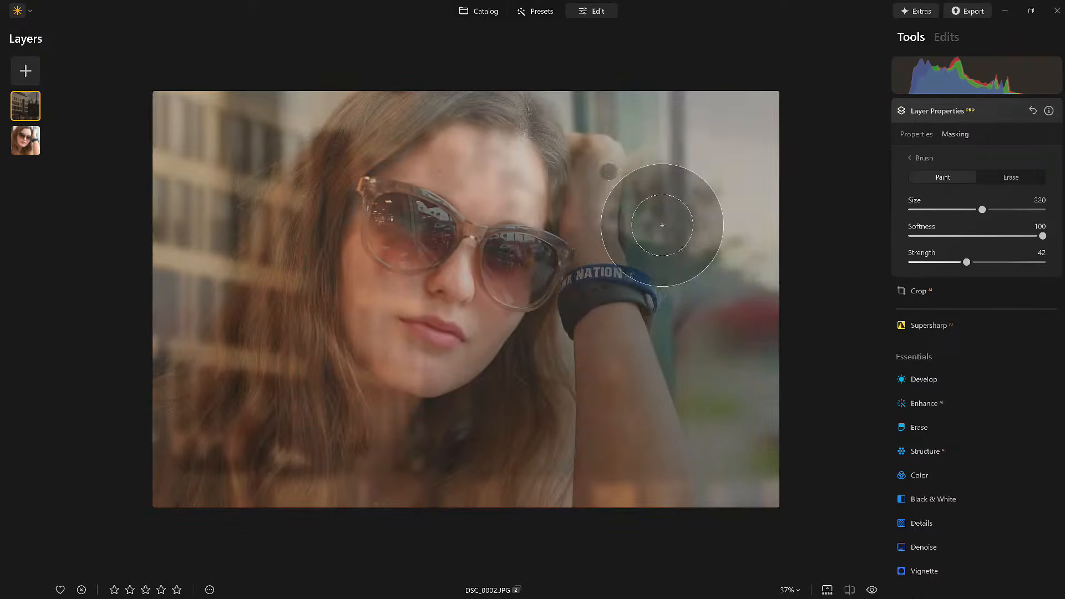
pyautogui.scroll(3, 657, 214)
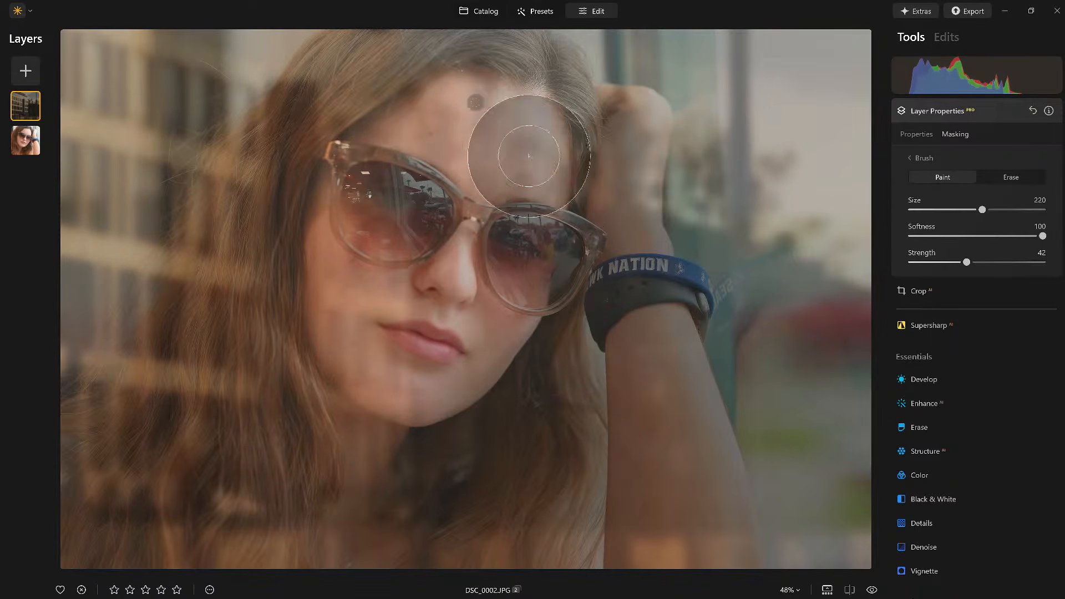
pyautogui.scroll(-2, 510, 120)
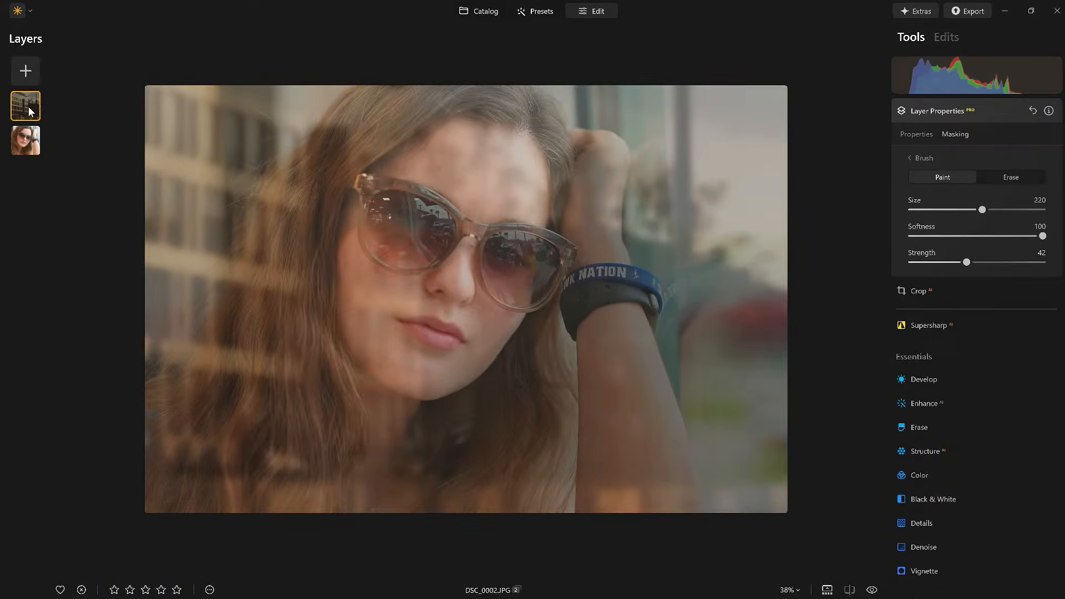
# Enlarge the reflection image from its lower-left corner and reposition it over the portrait so the building shifts off the face
pyautogui.click(924, 137)
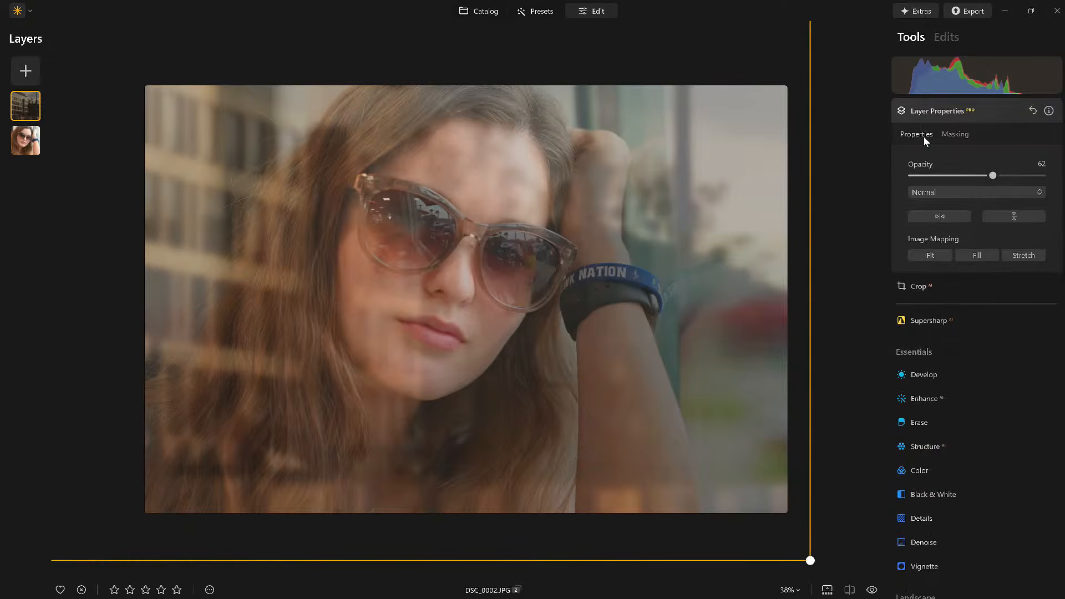
pyautogui.click(955, 134)
pyautogui.click(931, 135)
pyautogui.hotkey('ctrl', '-')
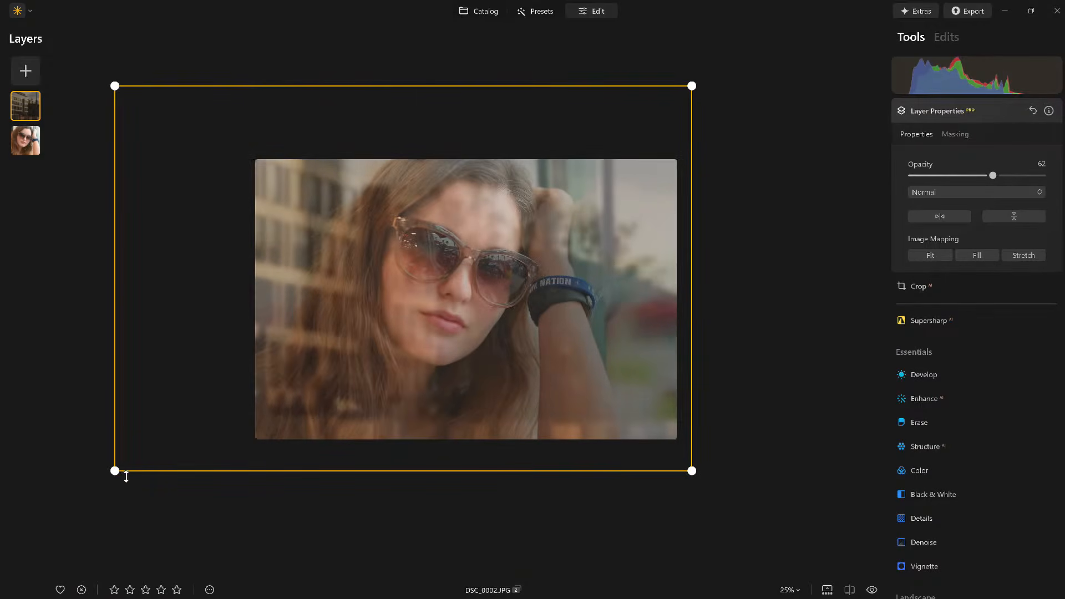
pyautogui.moveTo(114, 471); pyautogui.dragTo(24, 530)
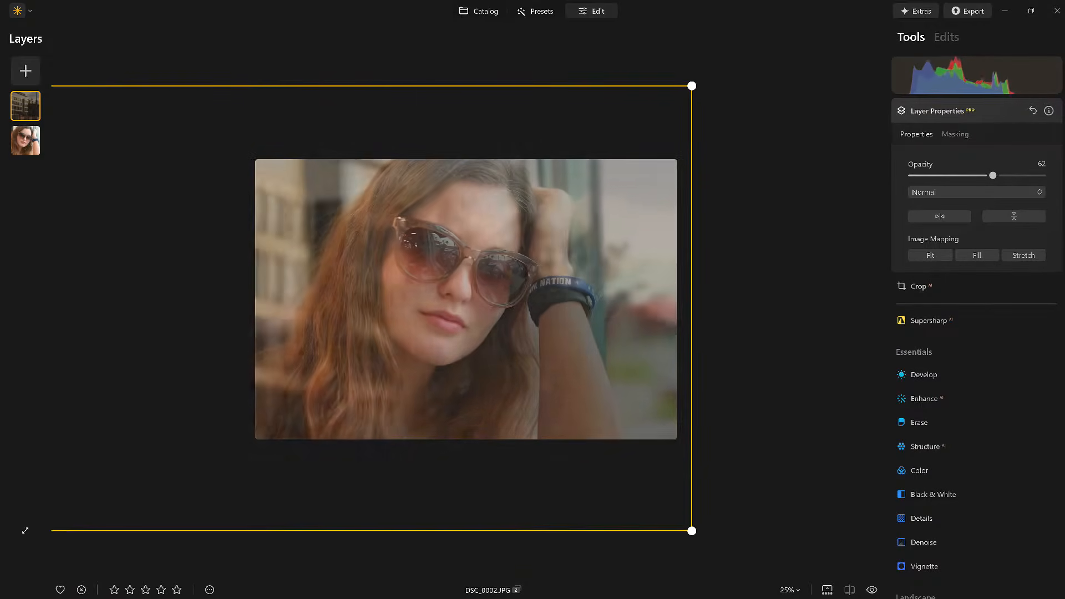
pyautogui.moveTo(378, 369); pyautogui.dragTo(380, 273)
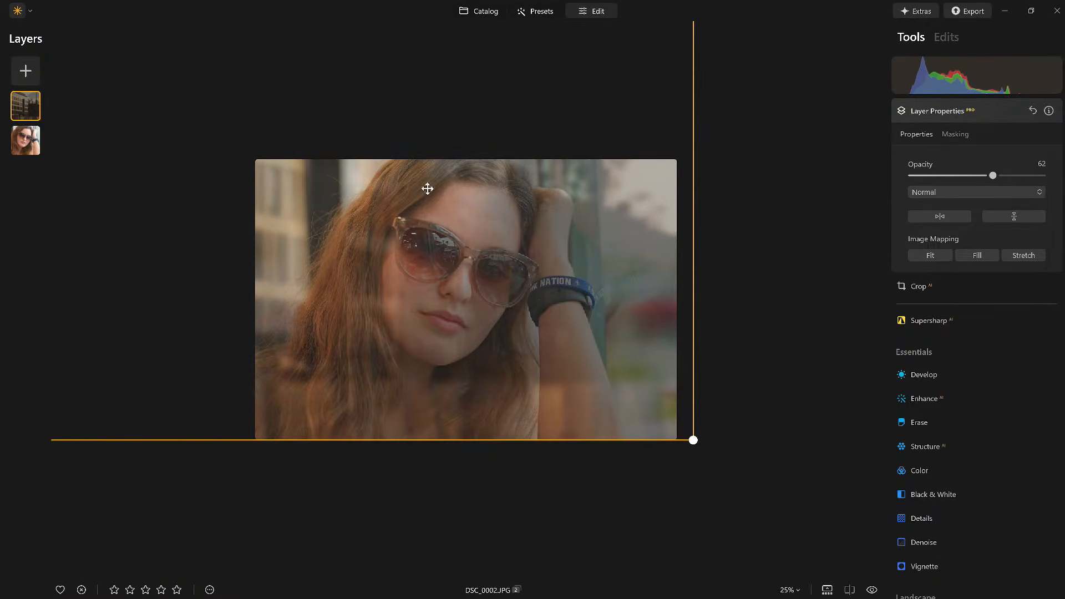
pyautogui.scroll(2, 422, 251)
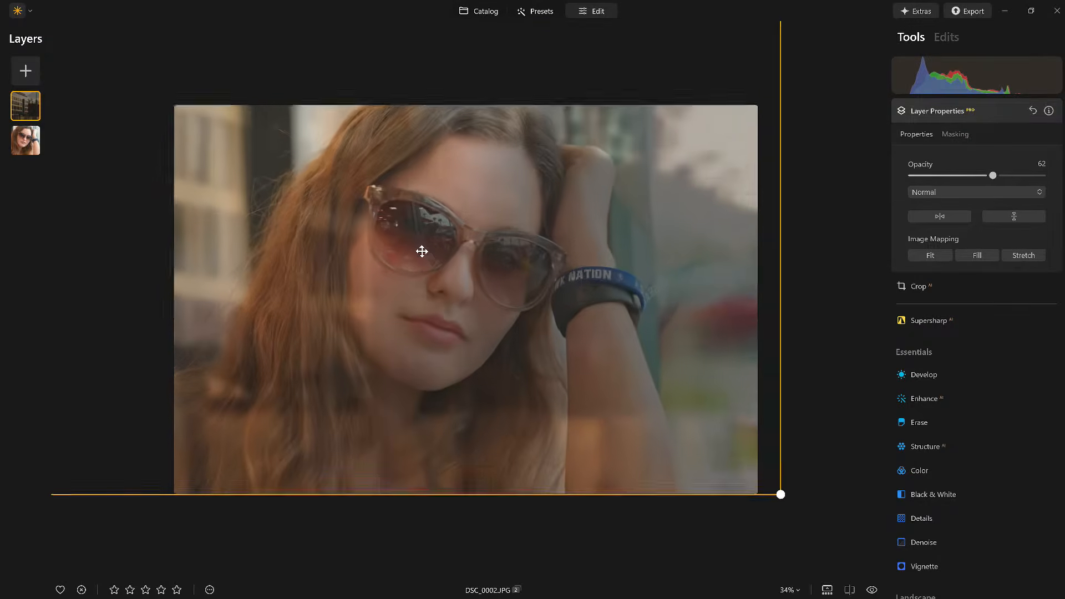
pyautogui.scroll(-3, 310, 176)
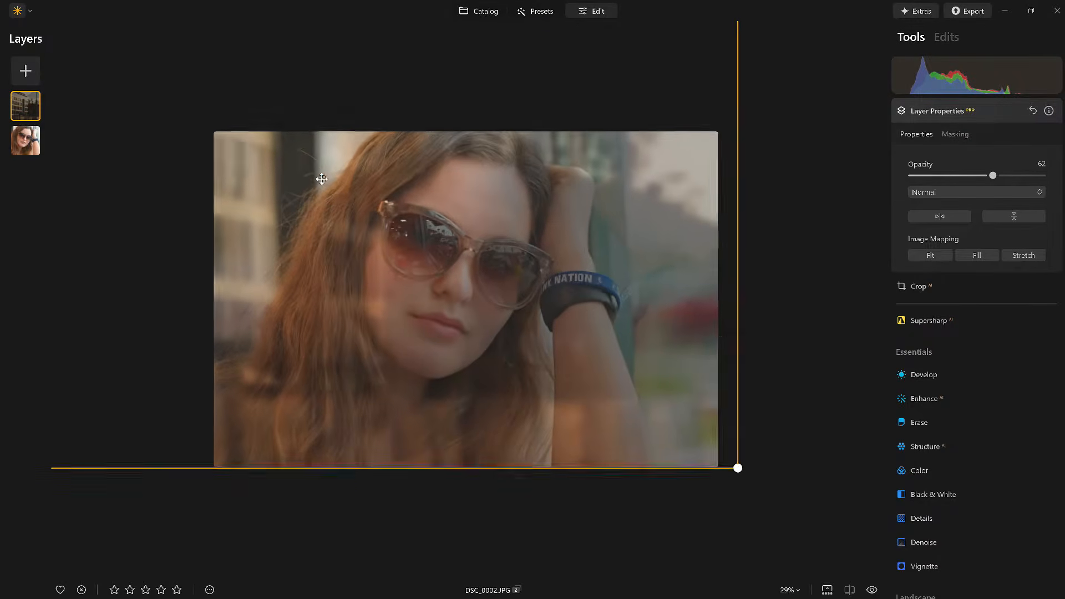
pyautogui.moveTo(345, 208); pyautogui.dragTo(318, 209)
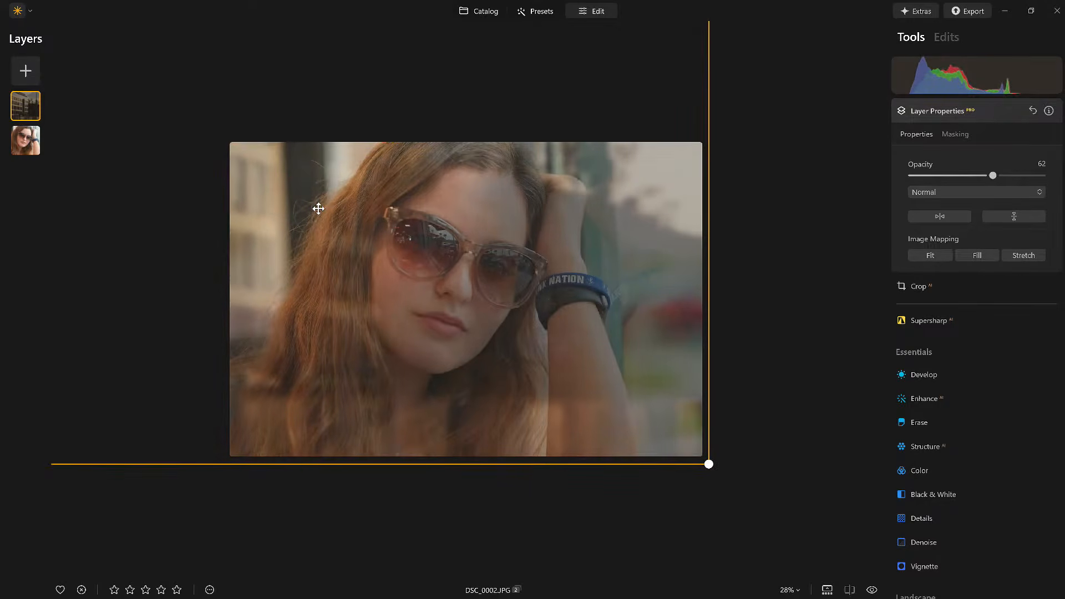
# Erase the reflection softly from the face and neck at brush strength 20, and compare the result with the original portrait
pyautogui.click(952, 135)
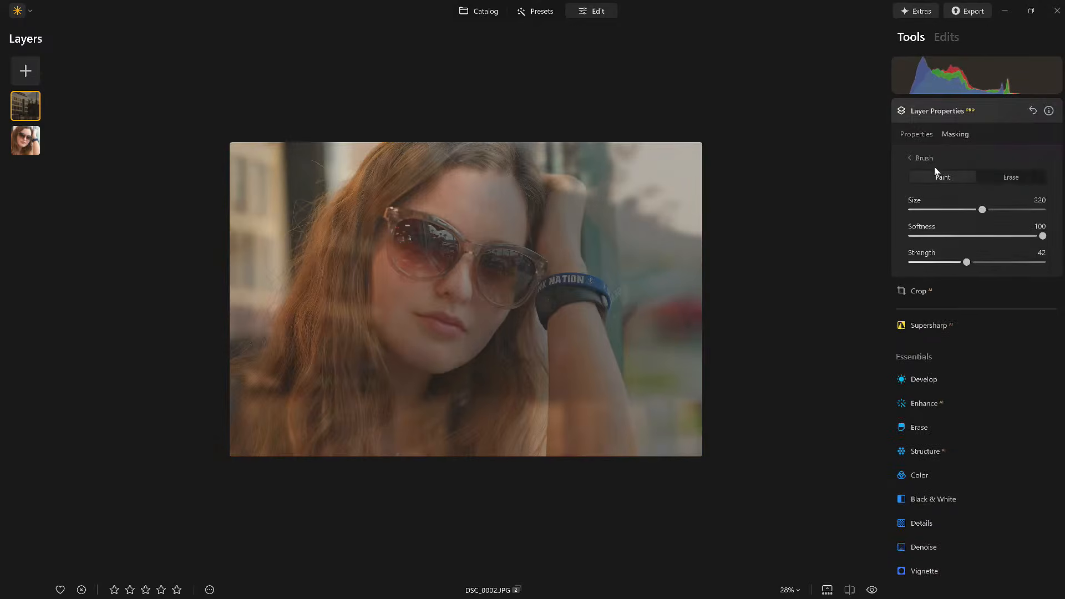
pyautogui.click(1008, 175)
pyautogui.moveTo(944, 260); pyautogui.dragTo(937, 262)
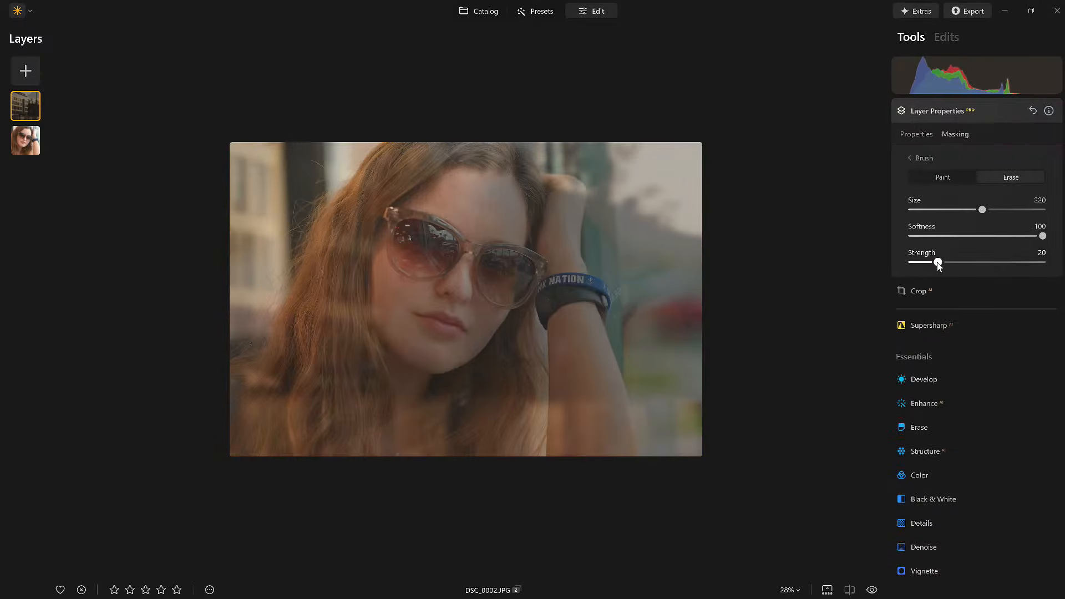
pyautogui.moveTo(426, 330)
pyautogui.mouseDown()
pyautogui.moveTo(453, 260)
pyautogui.moveTo(427, 340)
pyautogui.moveTo(501, 217)
pyautogui.moveTo(397, 364)
pyautogui.moveTo(468, 252)
pyautogui.moveTo(486, 243)
pyautogui.moveTo(427, 366)
pyautogui.moveTo(508, 187)
pyautogui.moveTo(419, 383)
pyautogui.moveTo(460, 240)
pyautogui.moveTo(399, 431)
pyautogui.mouseUp()
pyautogui.scroll(2, 612, 344)
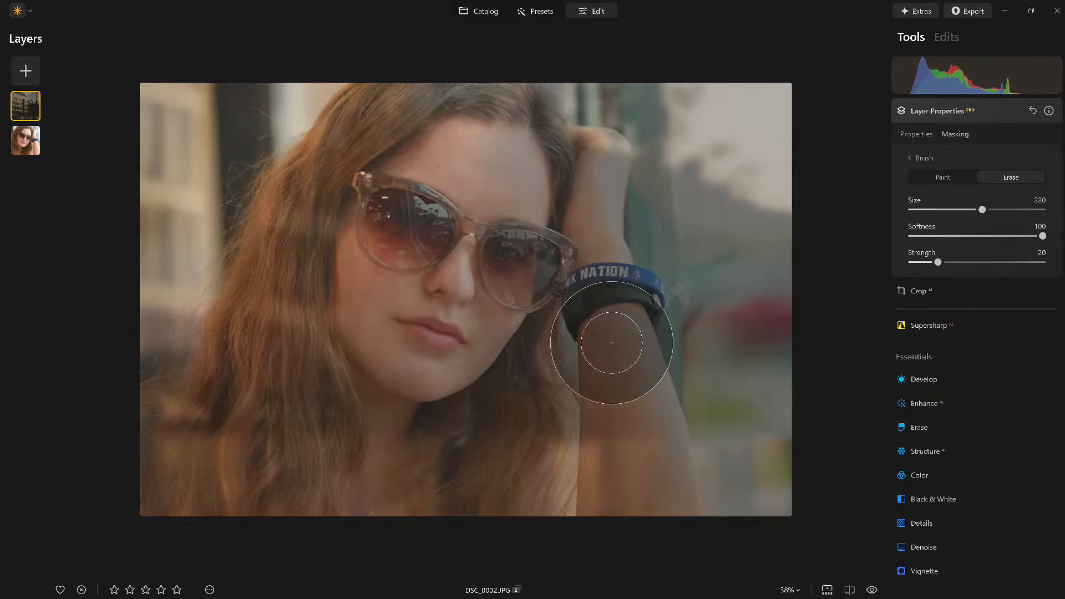
pyautogui.click(872, 590)
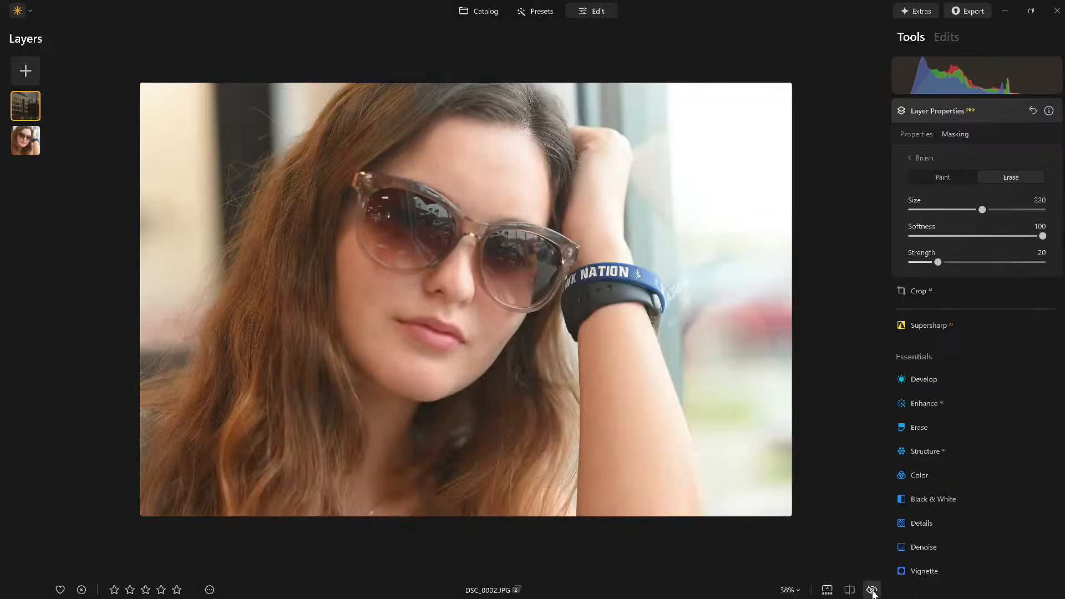
pyautogui.click(871, 590)
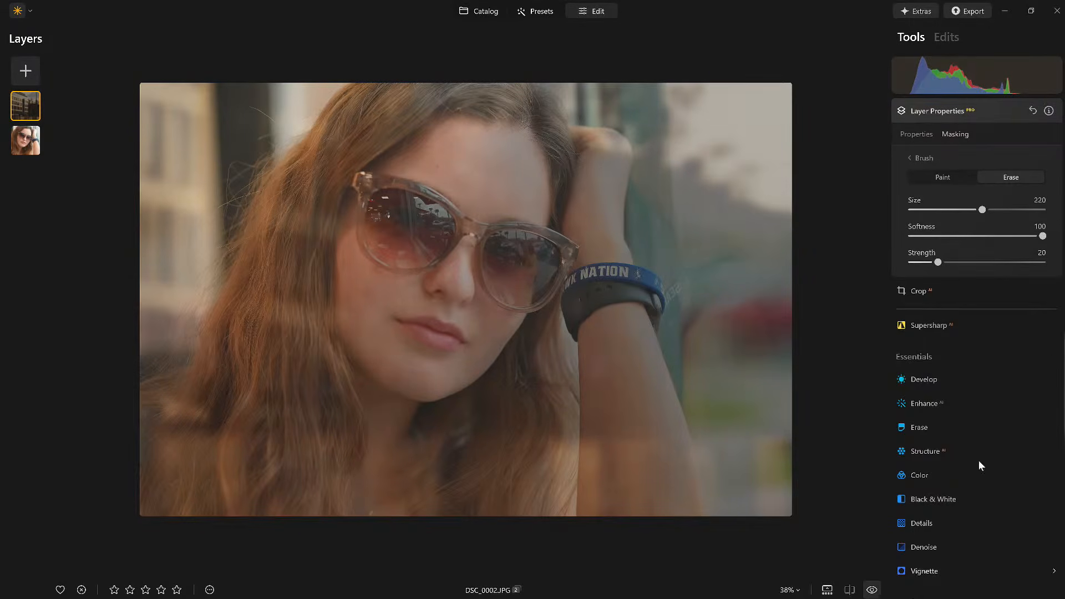
# Paint a faint reflection back over the lower hair and forearm with the mask brush at strength 20
pyautogui.click(955, 178)
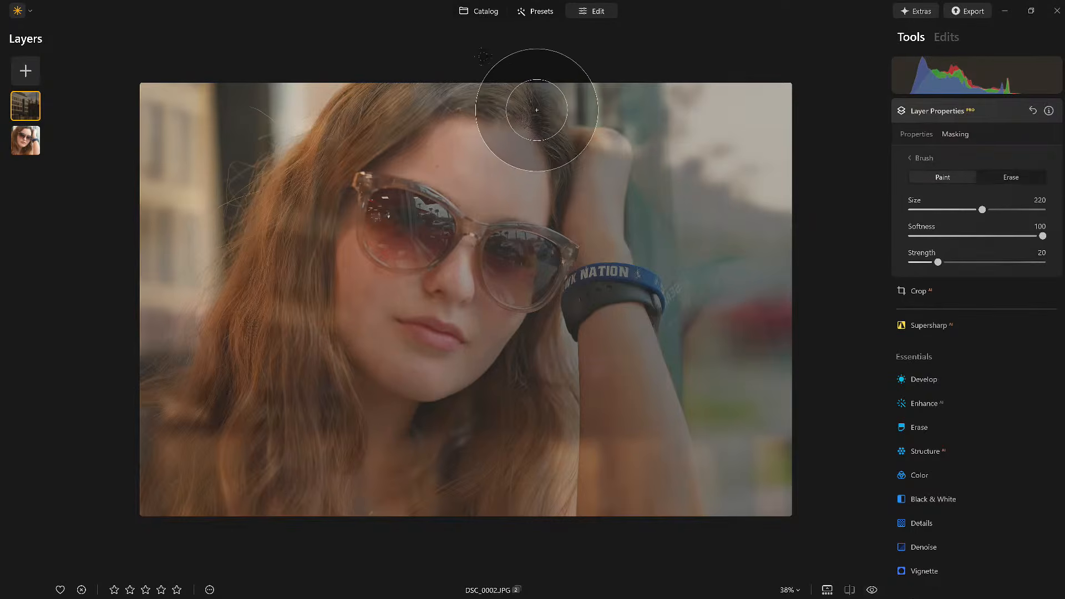
pyautogui.moveTo(325, 419)
pyautogui.mouseDown()
pyautogui.moveTo(373, 351)
pyautogui.moveTo(254, 478)
pyautogui.moveTo(308, 494)
pyautogui.mouseUp()
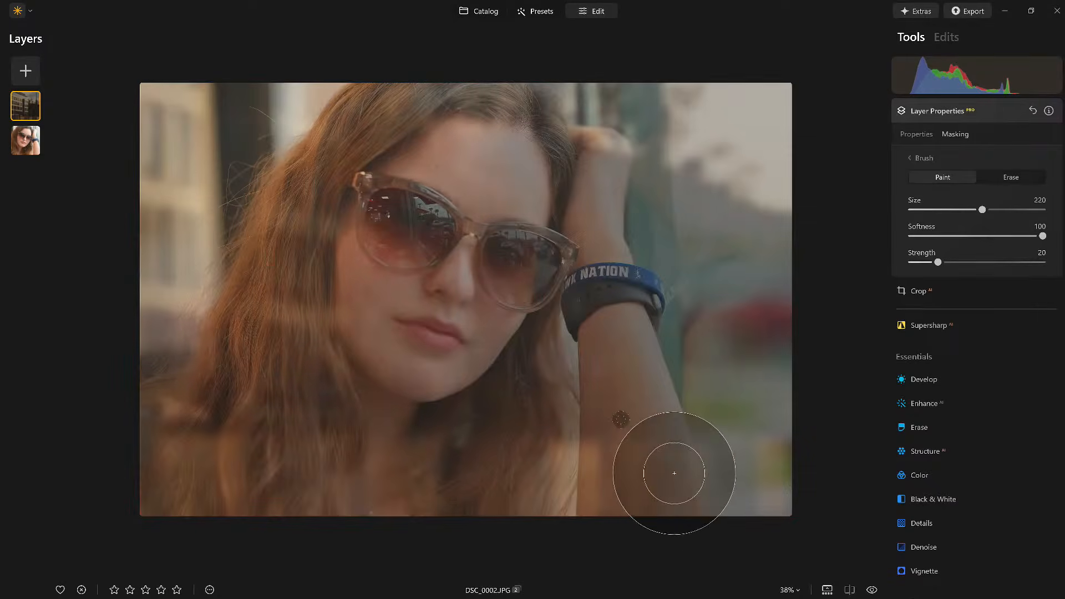
pyautogui.hotkey('ctrl', '-')
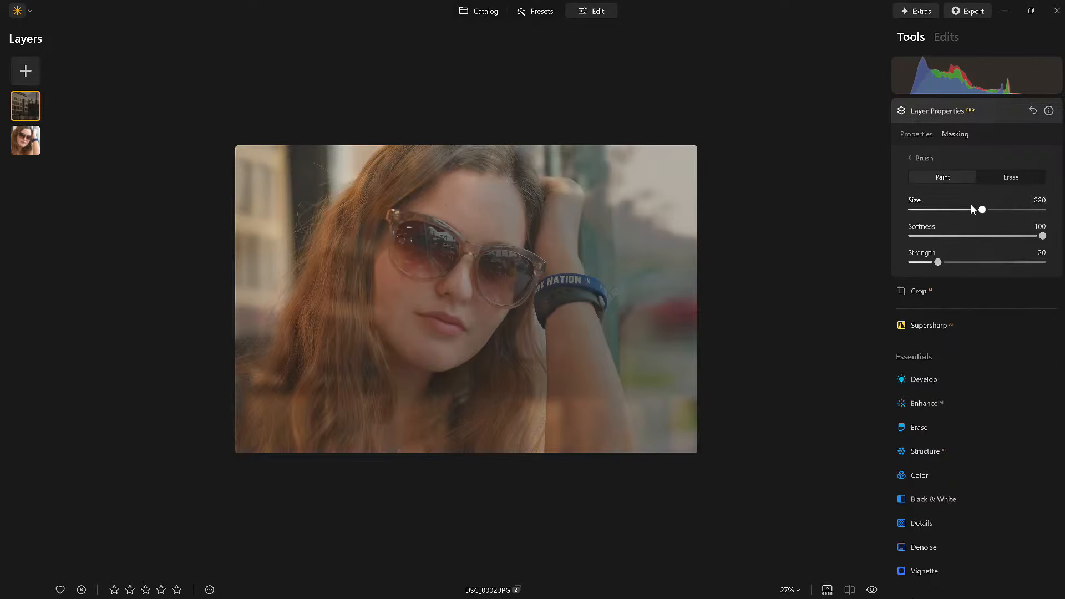
# Develop the reflection layer with Shadows 61, Exposure 1.43 and Smart Contrast 15, and compare the result with the original
pyautogui.click(923, 380)
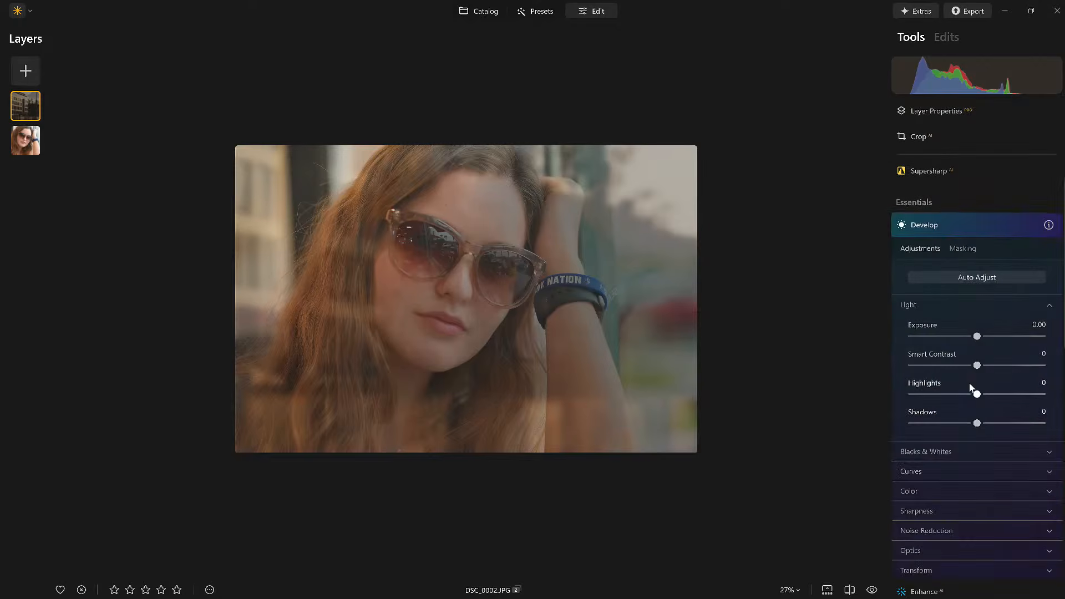
pyautogui.moveTo(976, 424); pyautogui.dragTo(1017, 424)
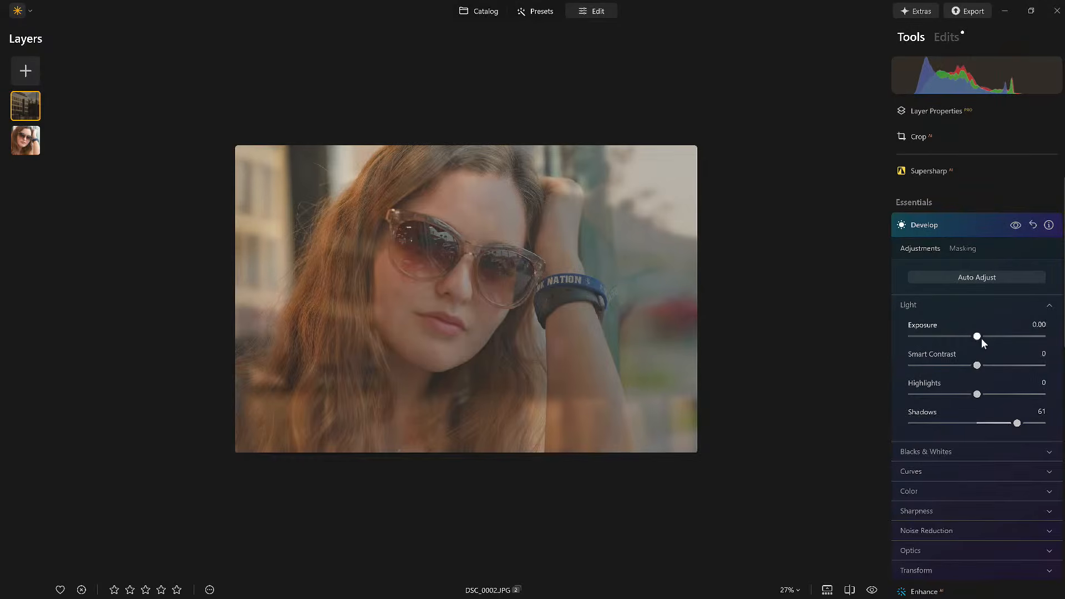
pyautogui.moveTo(976, 336); pyautogui.dragTo(987, 366)
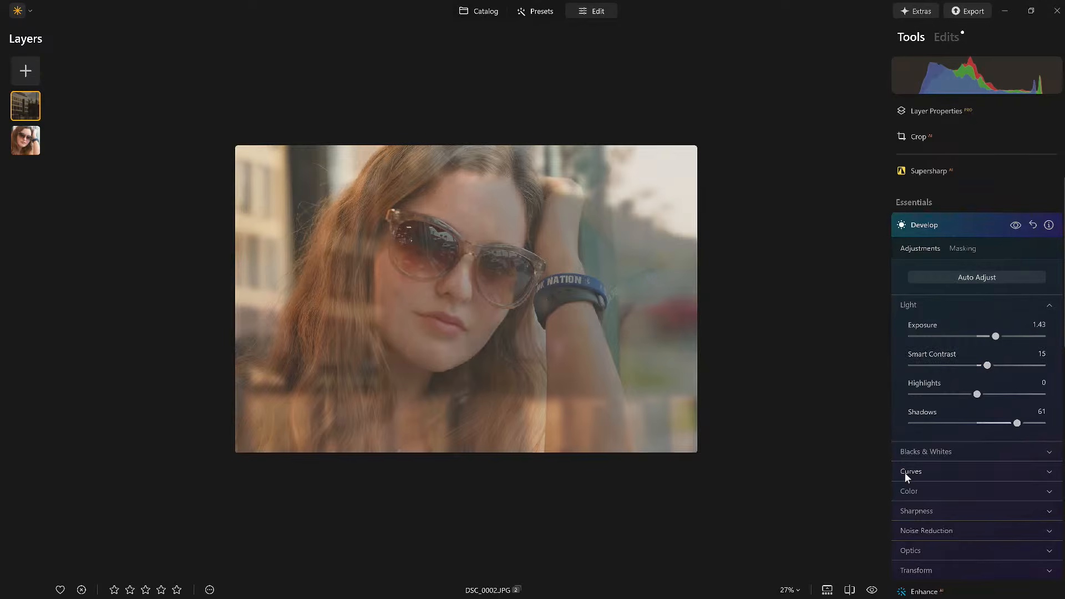
pyautogui.click(872, 591)
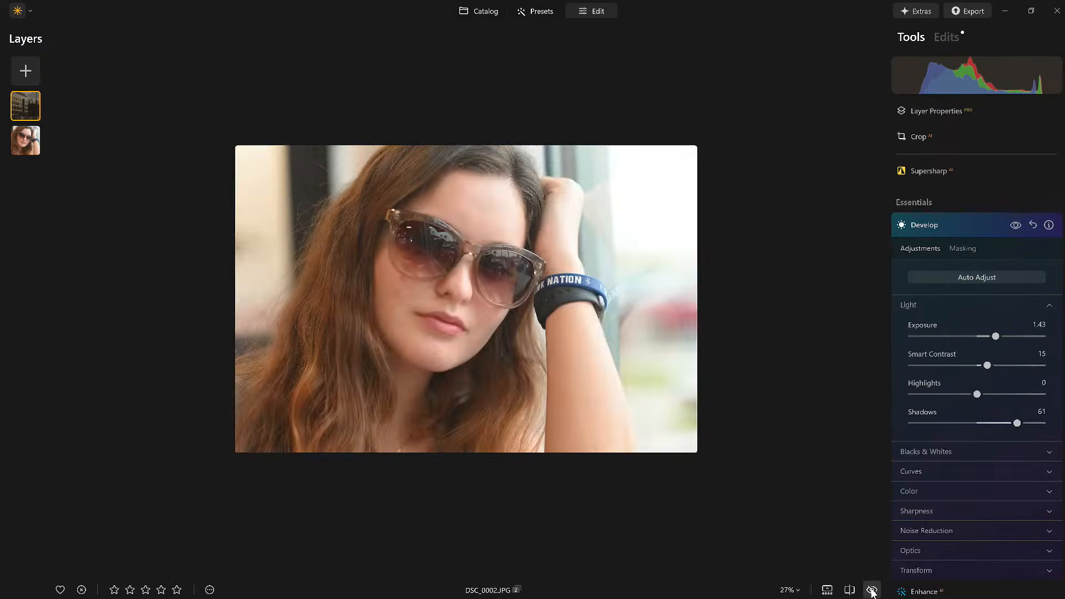
pyautogui.click(872, 590)
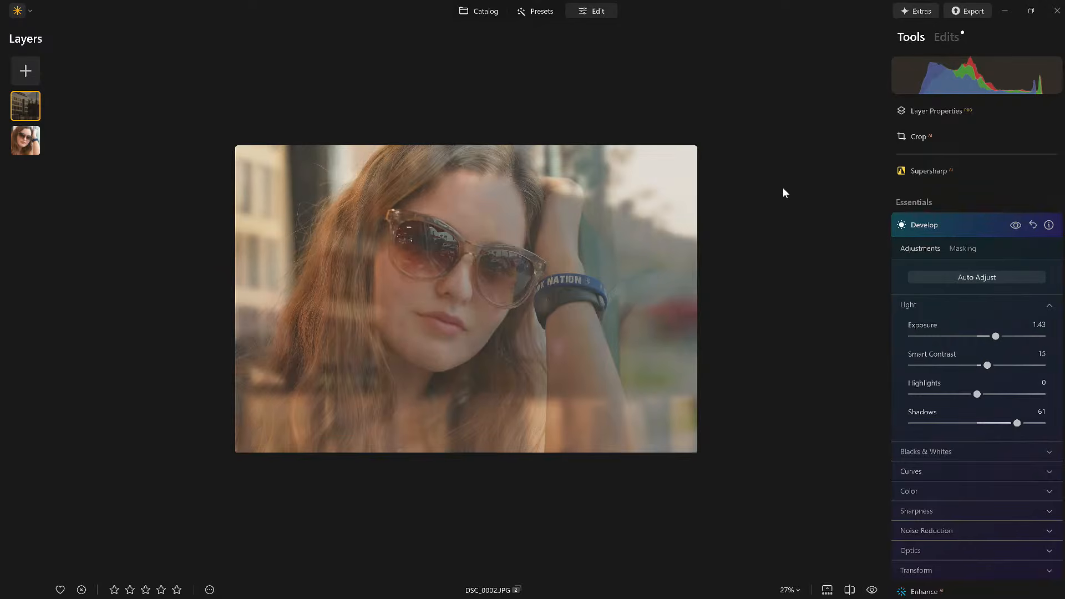